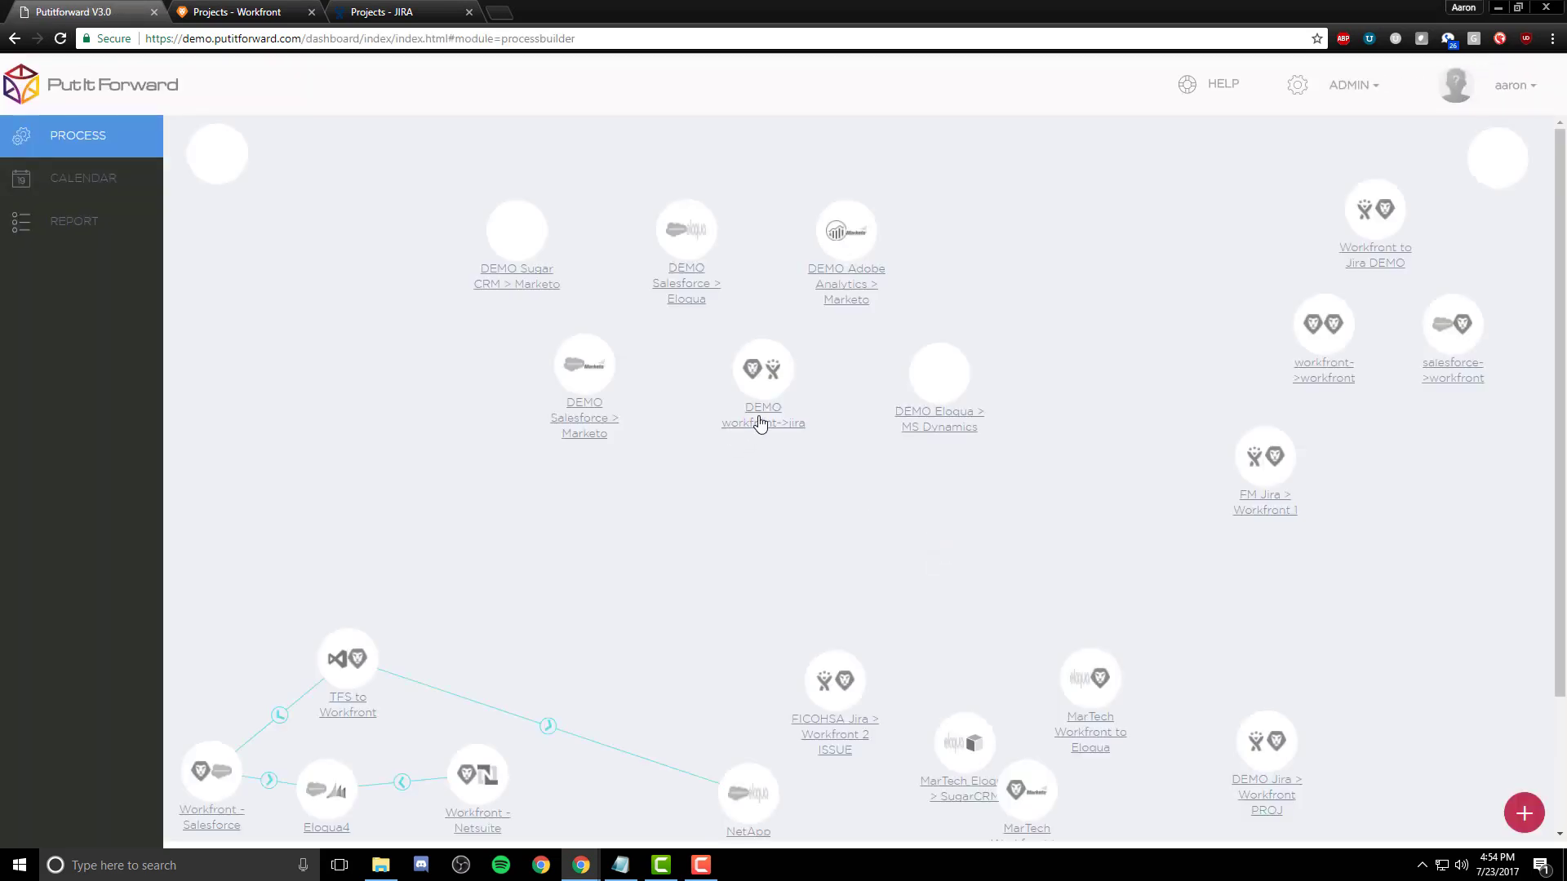
# Open the DEMO workfront->jira settings and try the active, notification and log toggles, leaving all off.
pyautogui.click(760, 423)
pyautogui.click(785, 368)
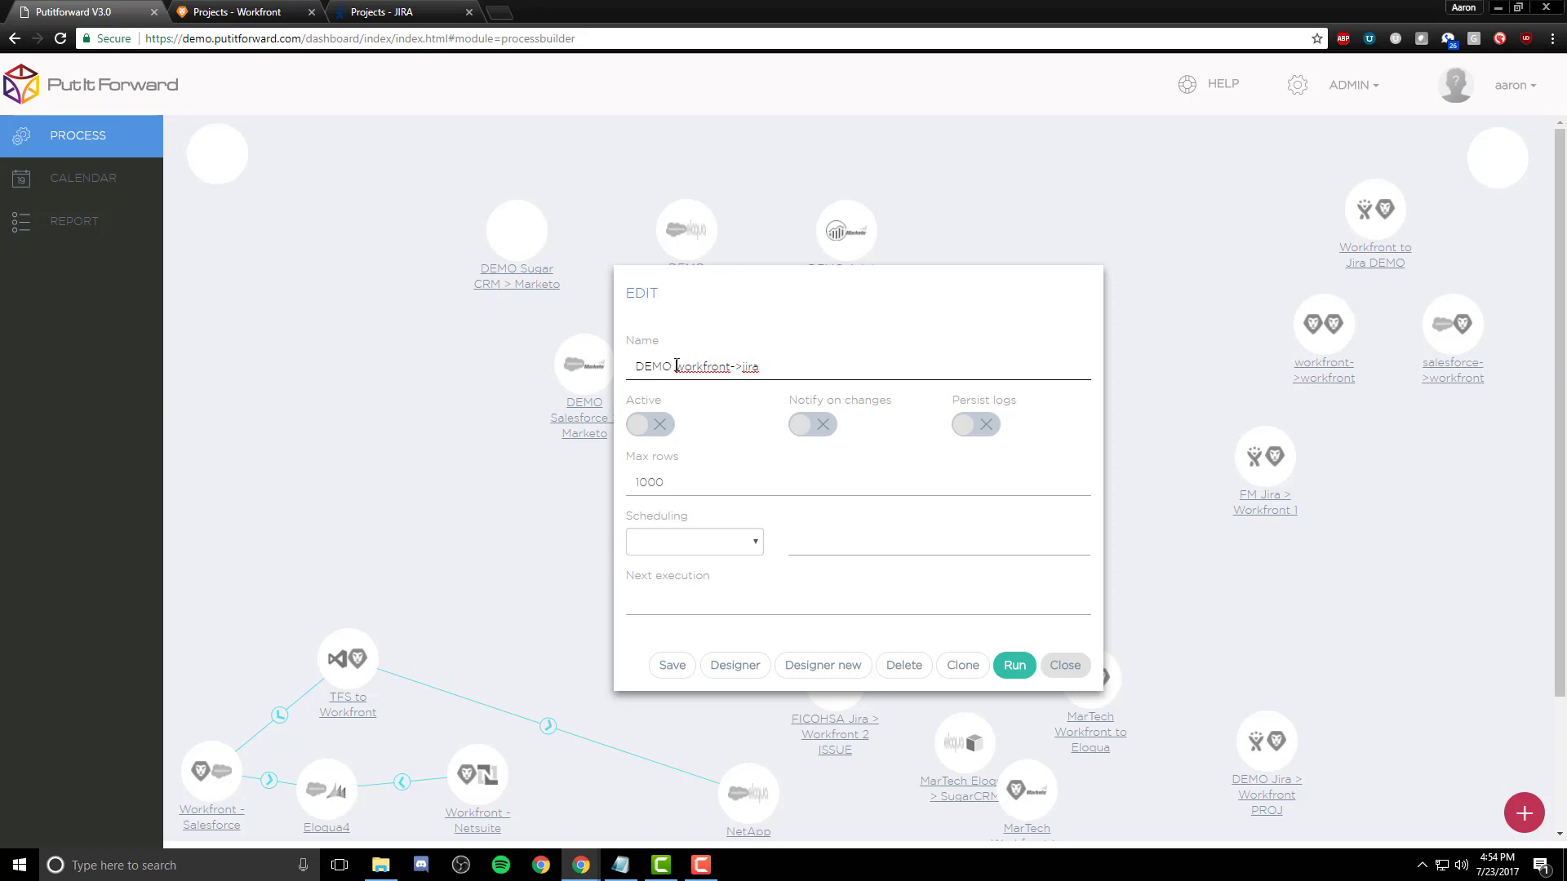
pyautogui.click(649, 426)
pyautogui.click(651, 431)
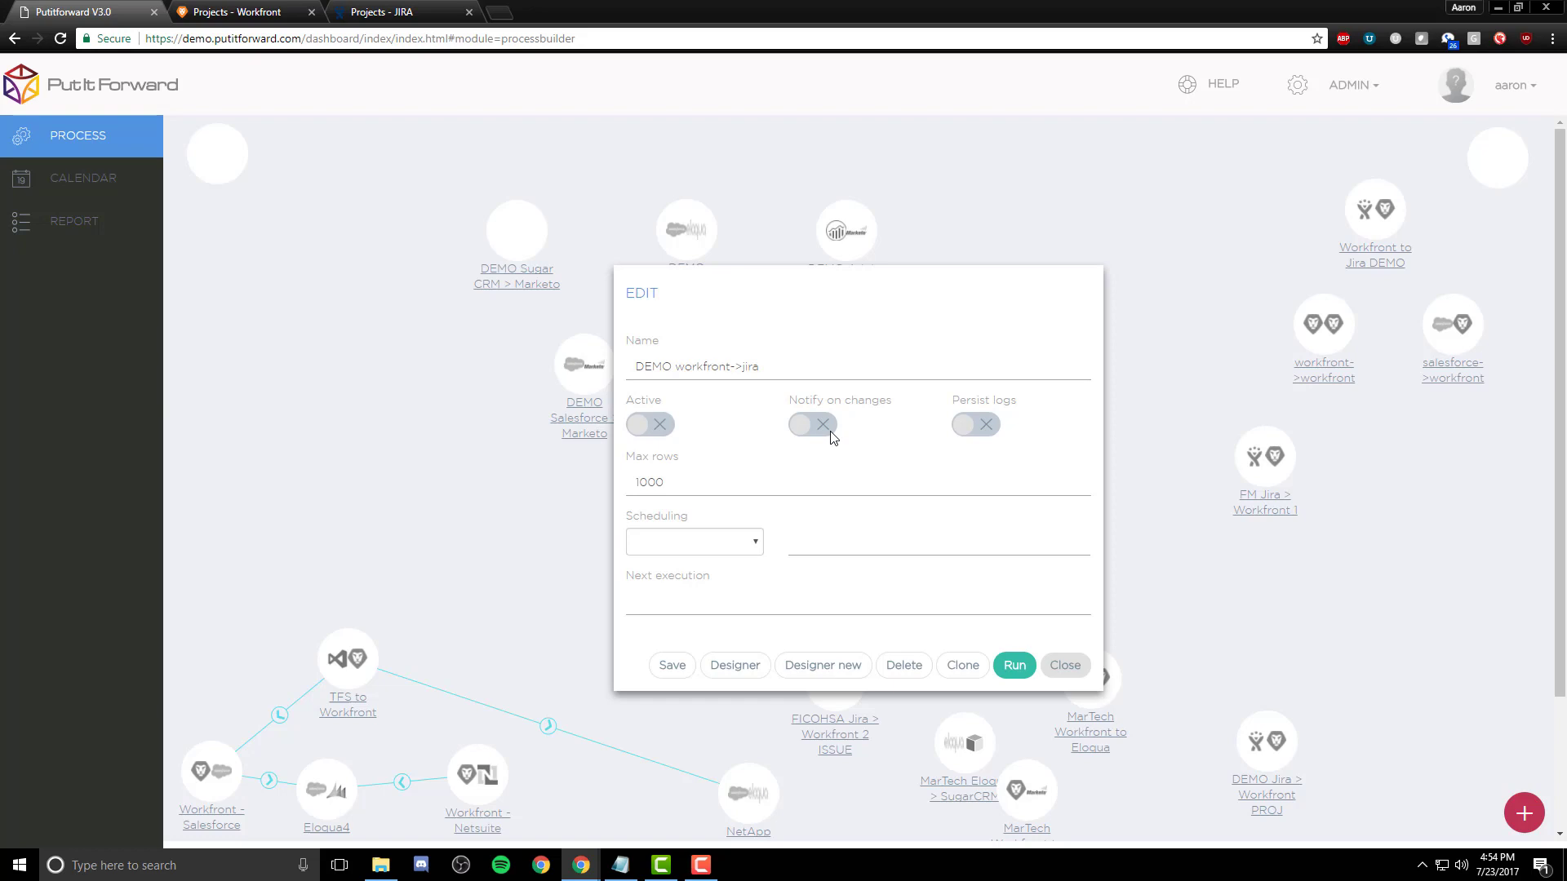
pyautogui.click(813, 428)
pyautogui.click(815, 430)
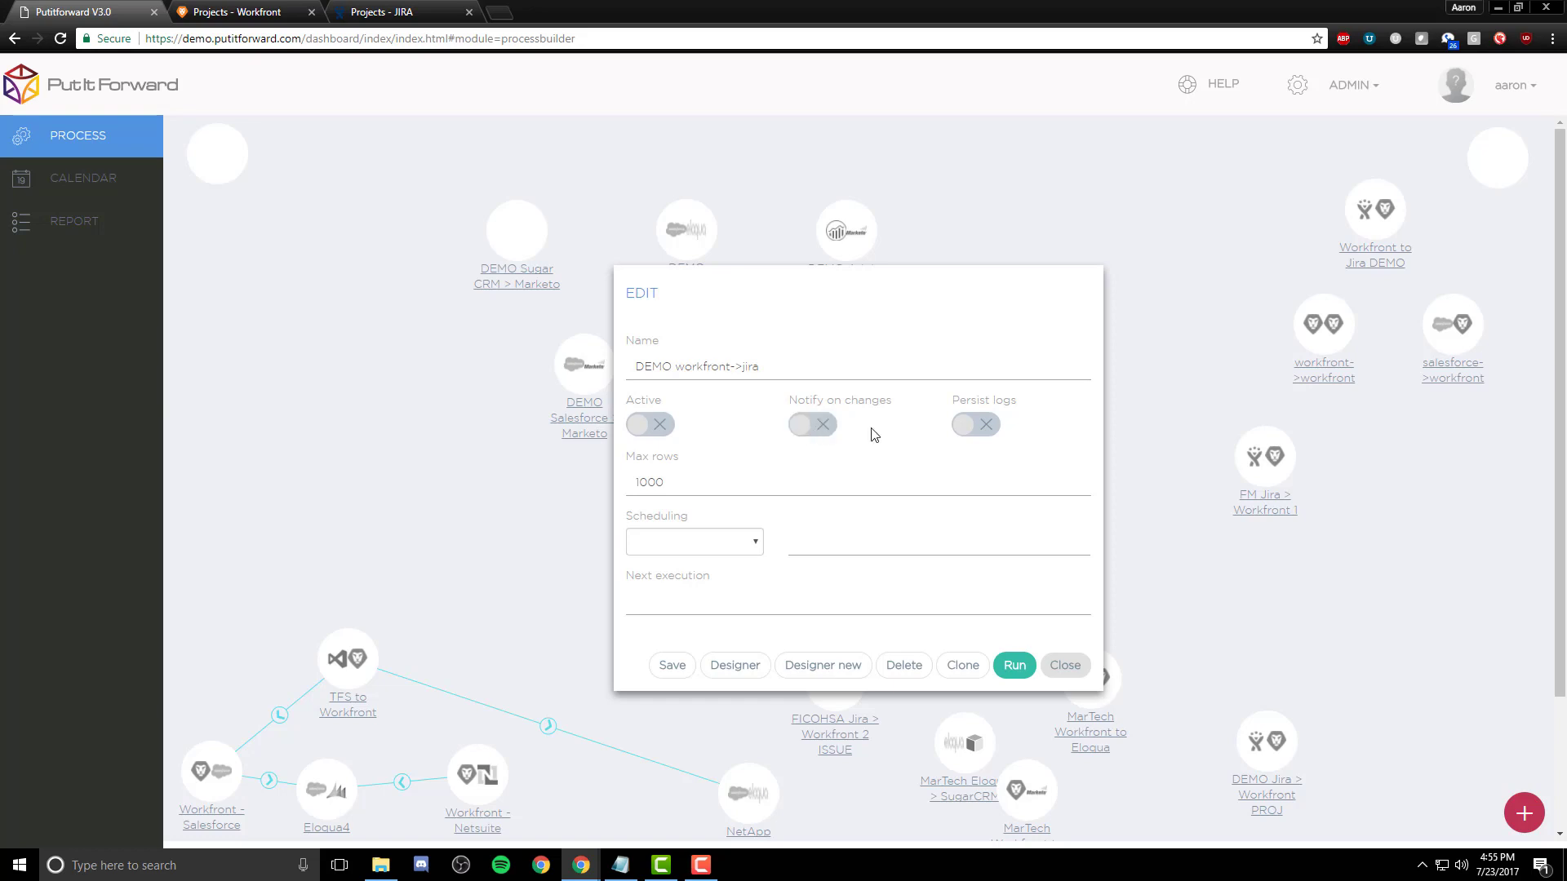
pyautogui.click(975, 425)
pyautogui.click(975, 425)
# Set Max rows to 1000 and show the scheduling frequency choices.
pyautogui.click(682, 490)
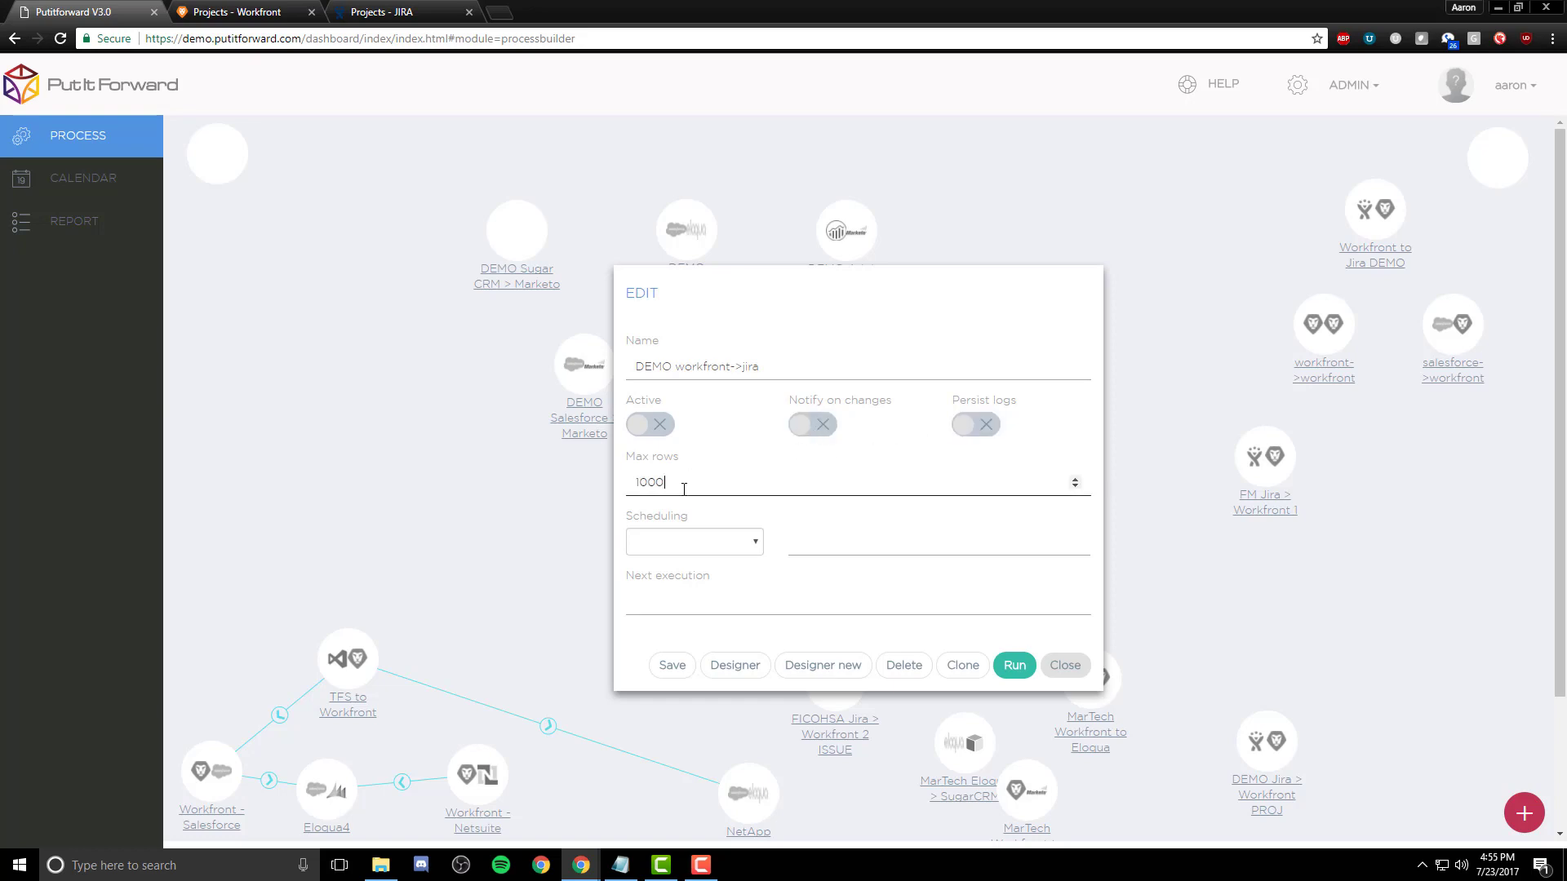
pyautogui.press('BackSpace')
pyautogui.press('BackSpace')
pyautogui.press('BackSpace')
pyautogui.press('BackSpace')
pyautogui.write('10')
pyautogui.press('BackSpace')
pyautogui.write('1000000000')
pyautogui.press('BackSpace')
pyautogui.press('BackSpace')
pyautogui.press('BackSpace')
pyautogui.press('BackSpace')
pyautogui.click(729, 538)
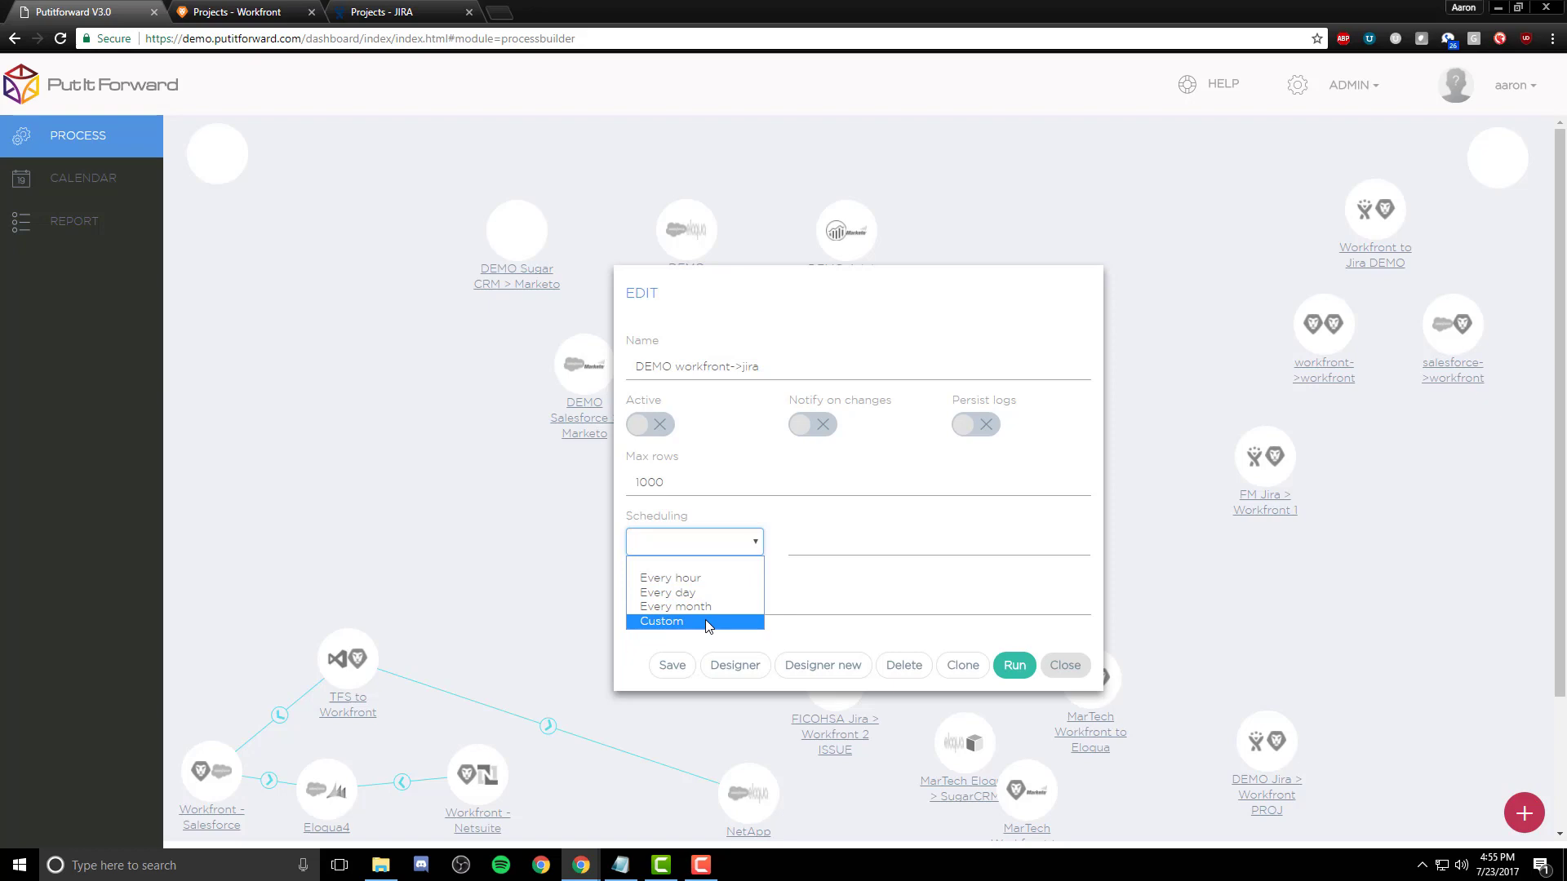
# Close the frequency list, then type and erase a 'Perhaps real time' schedule note.
pyautogui.click(850, 543)
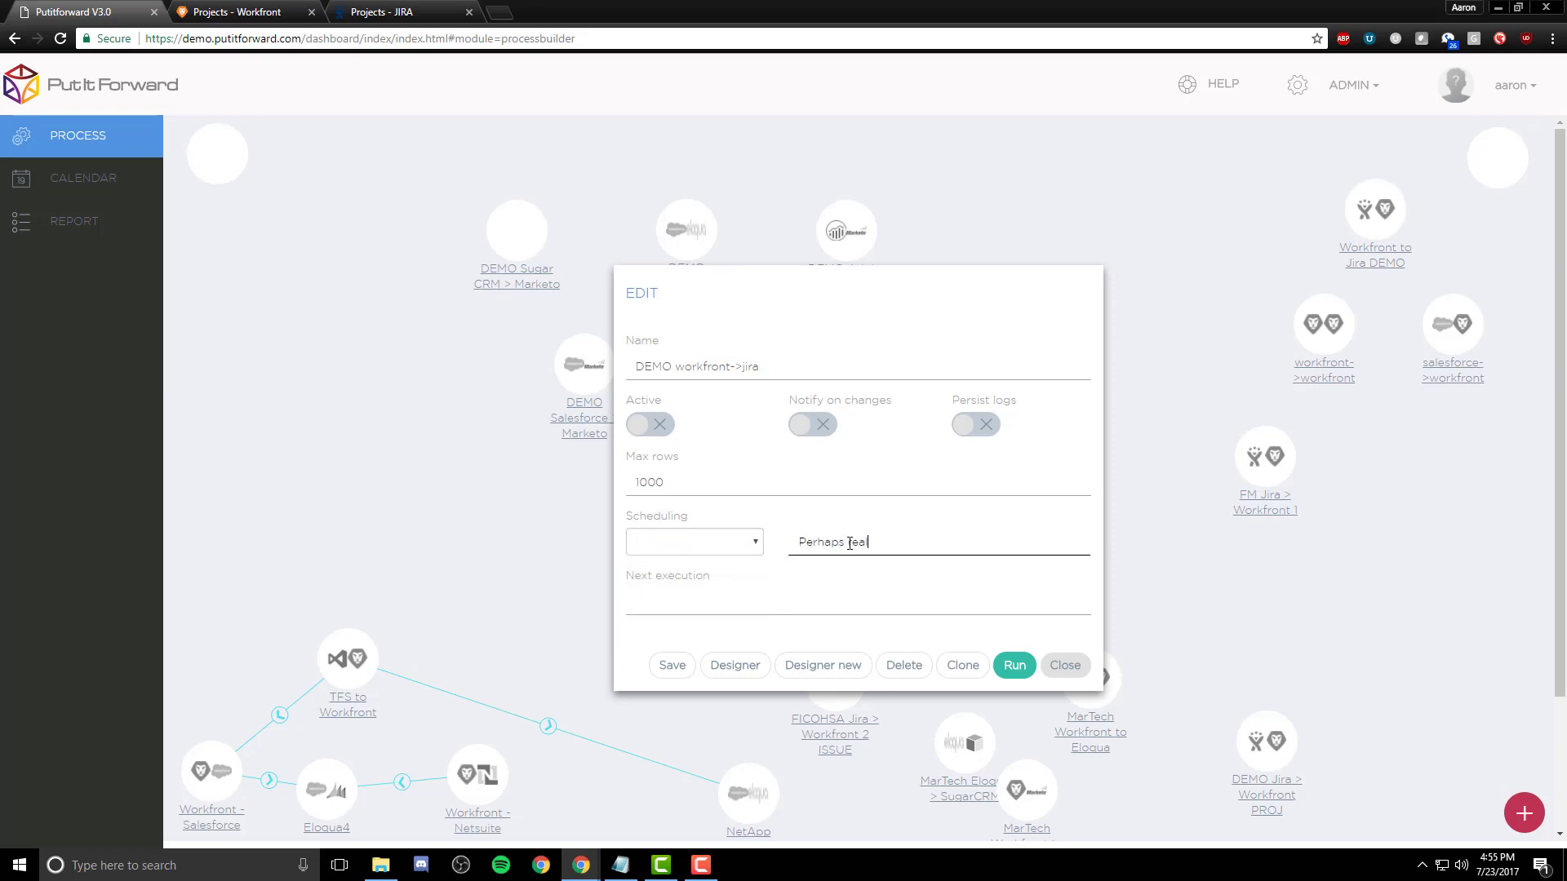
pyautogui.write('Perhaps real time')
pyautogui.press('BackSpace')
pyautogui.press('BackSpace')
pyautogui.press('BackSpace')
pyautogui.press('BackSpace')
pyautogui.press('BackSpace')
pyautogui.press('BackSpace')
pyautogui.press('BackSpace')
pyautogui.press('BackSpace')
pyautogui.press('BackSpace')
pyautogui.press('BackSpace')
pyautogui.press('BackSpace')
pyautogui.press('BackSpace')
pyautogui.press('BackSpace')
pyautogui.press('BackSpace')
pyautogui.press('BackSpace')
pyautogui.press('BackSpace')
pyautogui.press('BackSpace')
pyautogui.press('BackSpace')
# Set the next execution to Jul 23 2017 16:55 and save the connector settings.
pyautogui.click(768, 596)
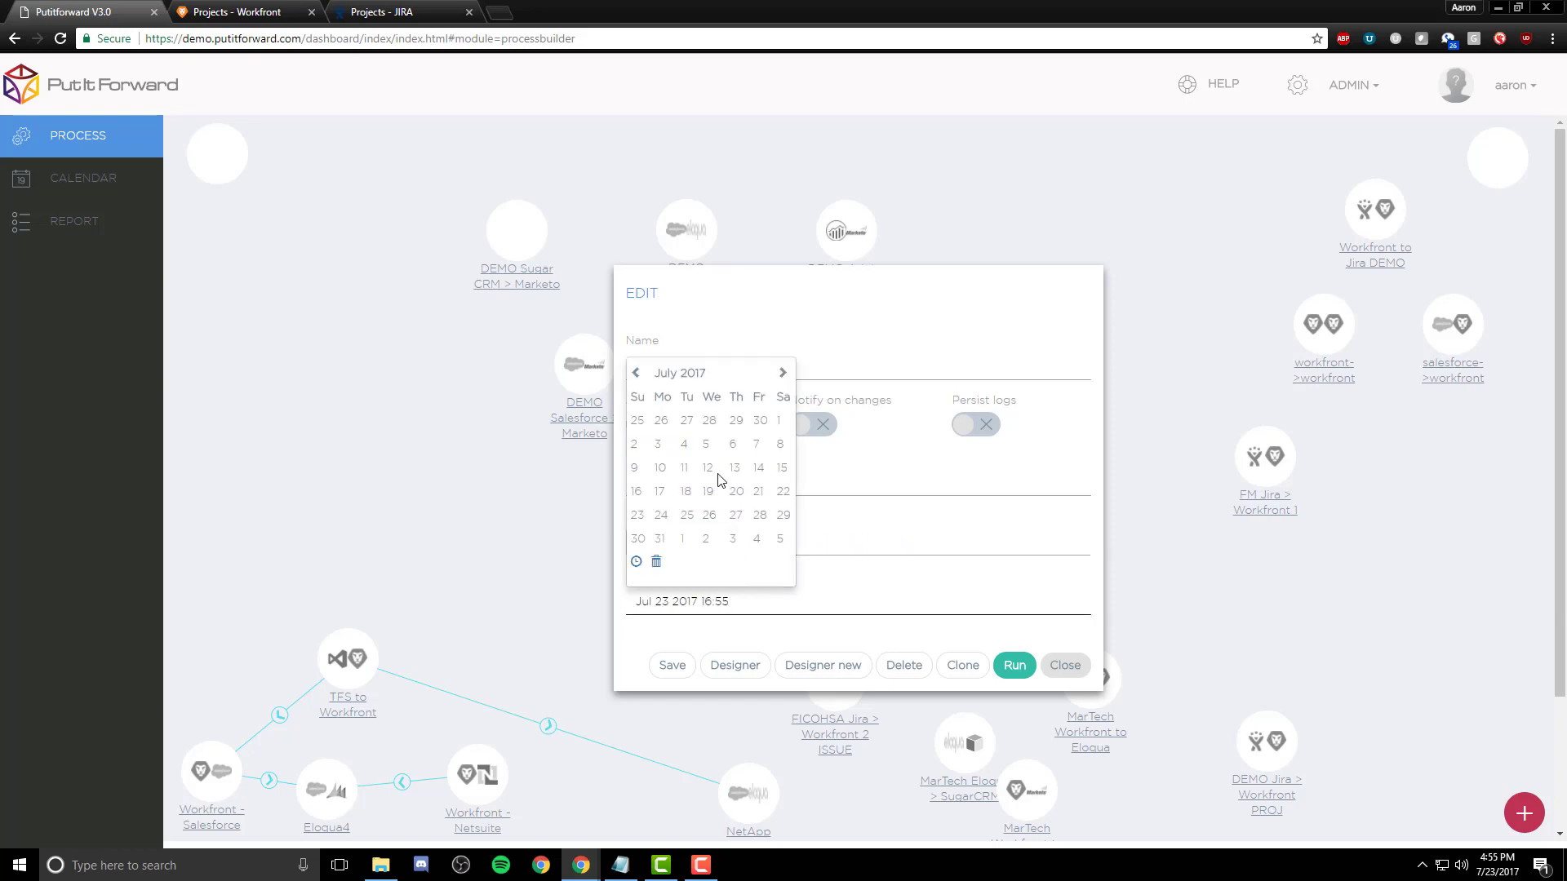
pyautogui.click(784, 373)
pyautogui.click(785, 373)
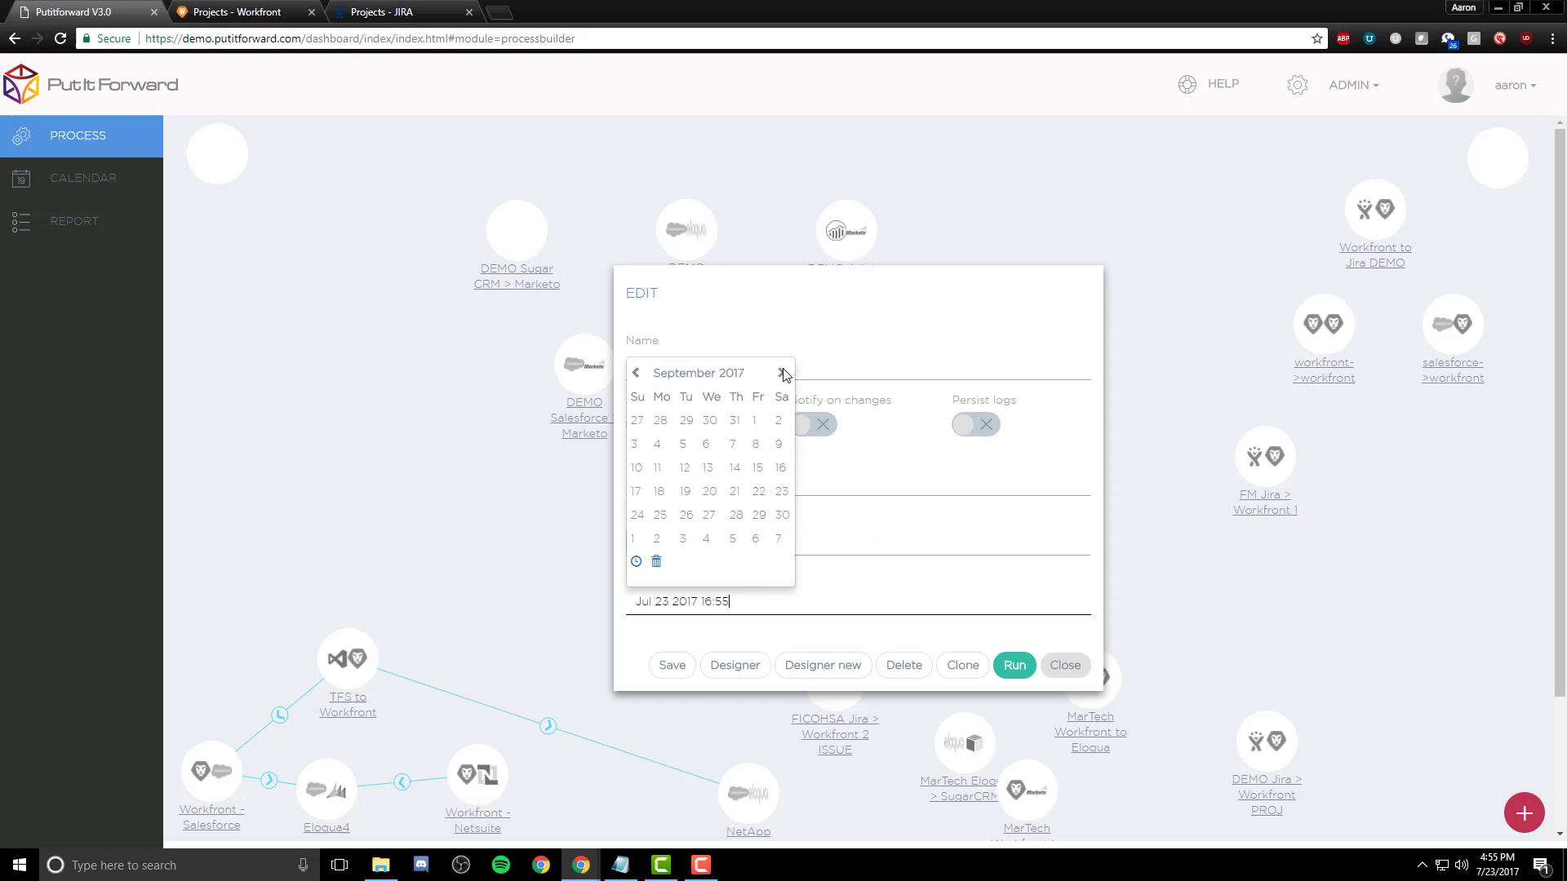
pyautogui.click(784, 373)
pyautogui.click(784, 373)
pyautogui.click(784, 373)
pyautogui.click(784, 373)
pyautogui.click(785, 373)
pyautogui.click(785, 373)
pyautogui.click(784, 373)
pyautogui.click(784, 373)
pyautogui.click(784, 373)
pyautogui.click(672, 666)
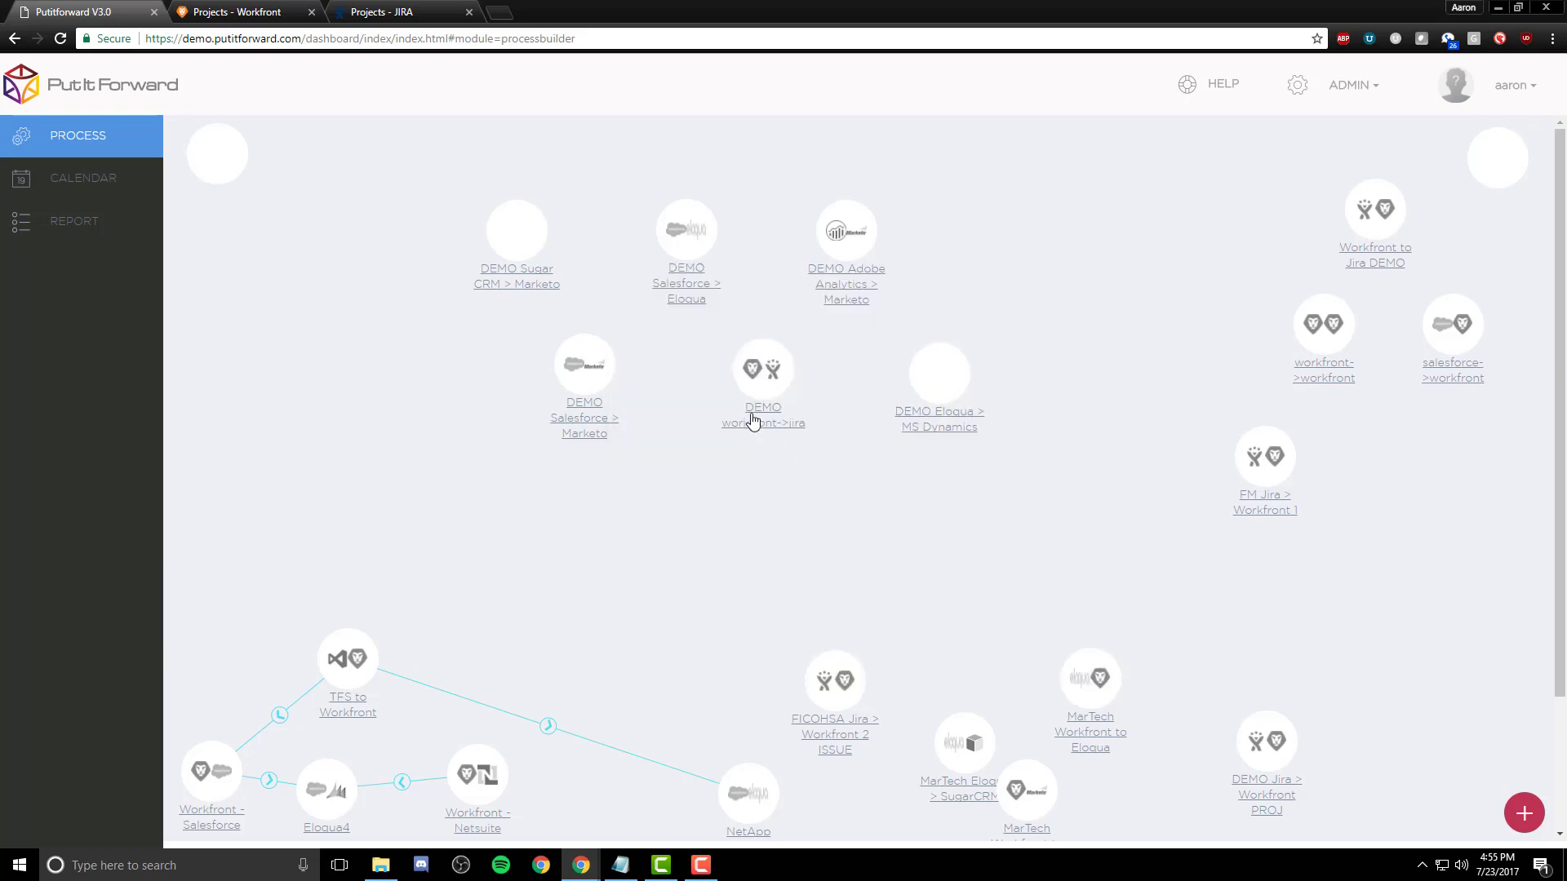
# Reopen the connector in the Designer's Property view and select Workfront as the source type.
pyautogui.click(753, 414)
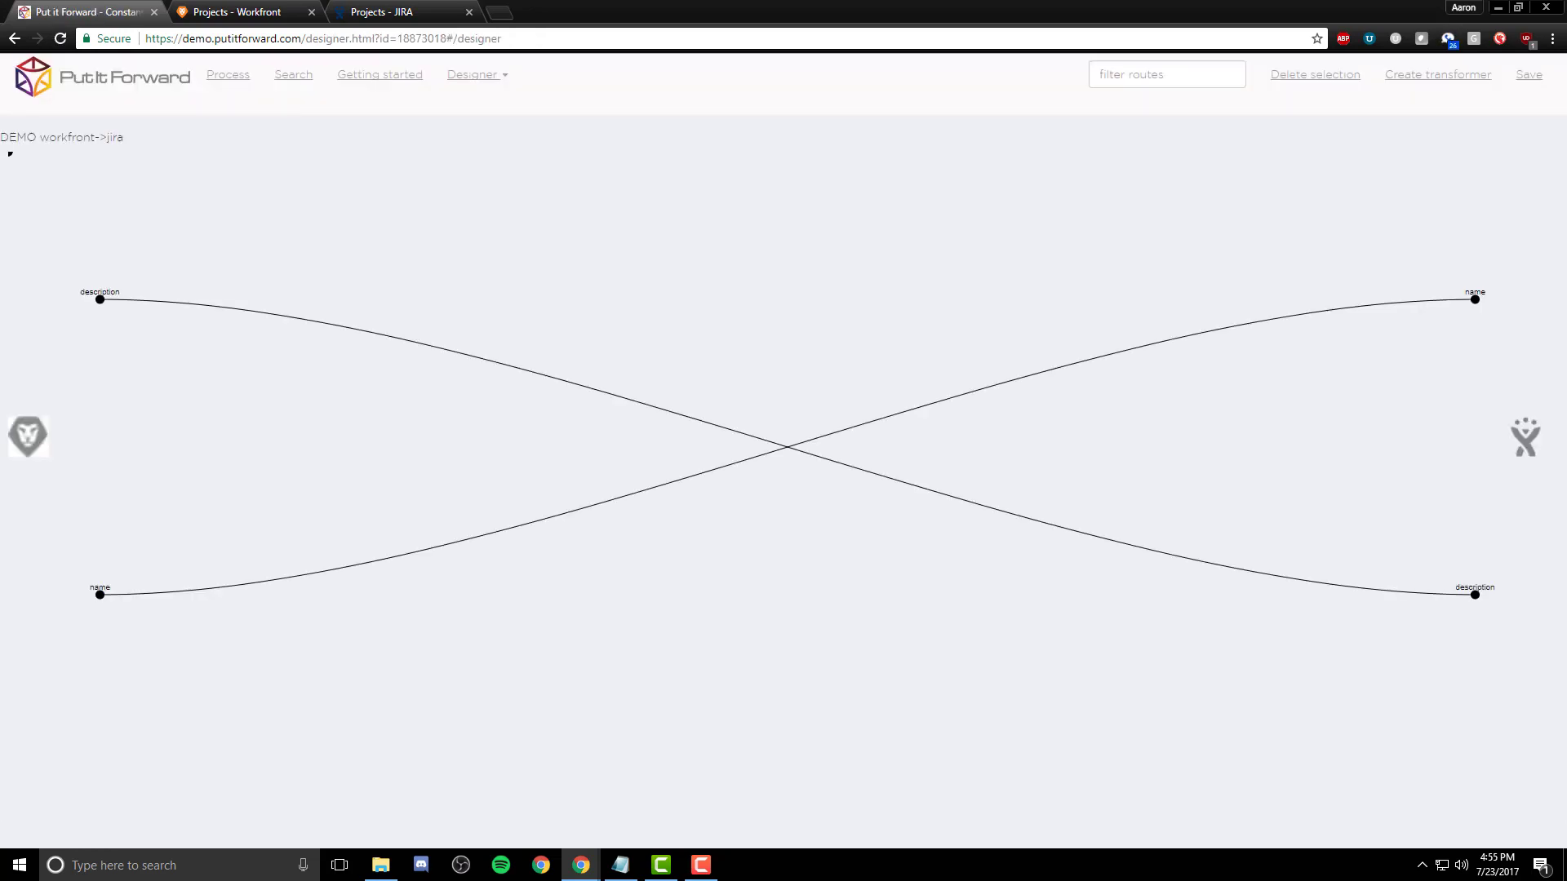
pyautogui.click(508, 75)
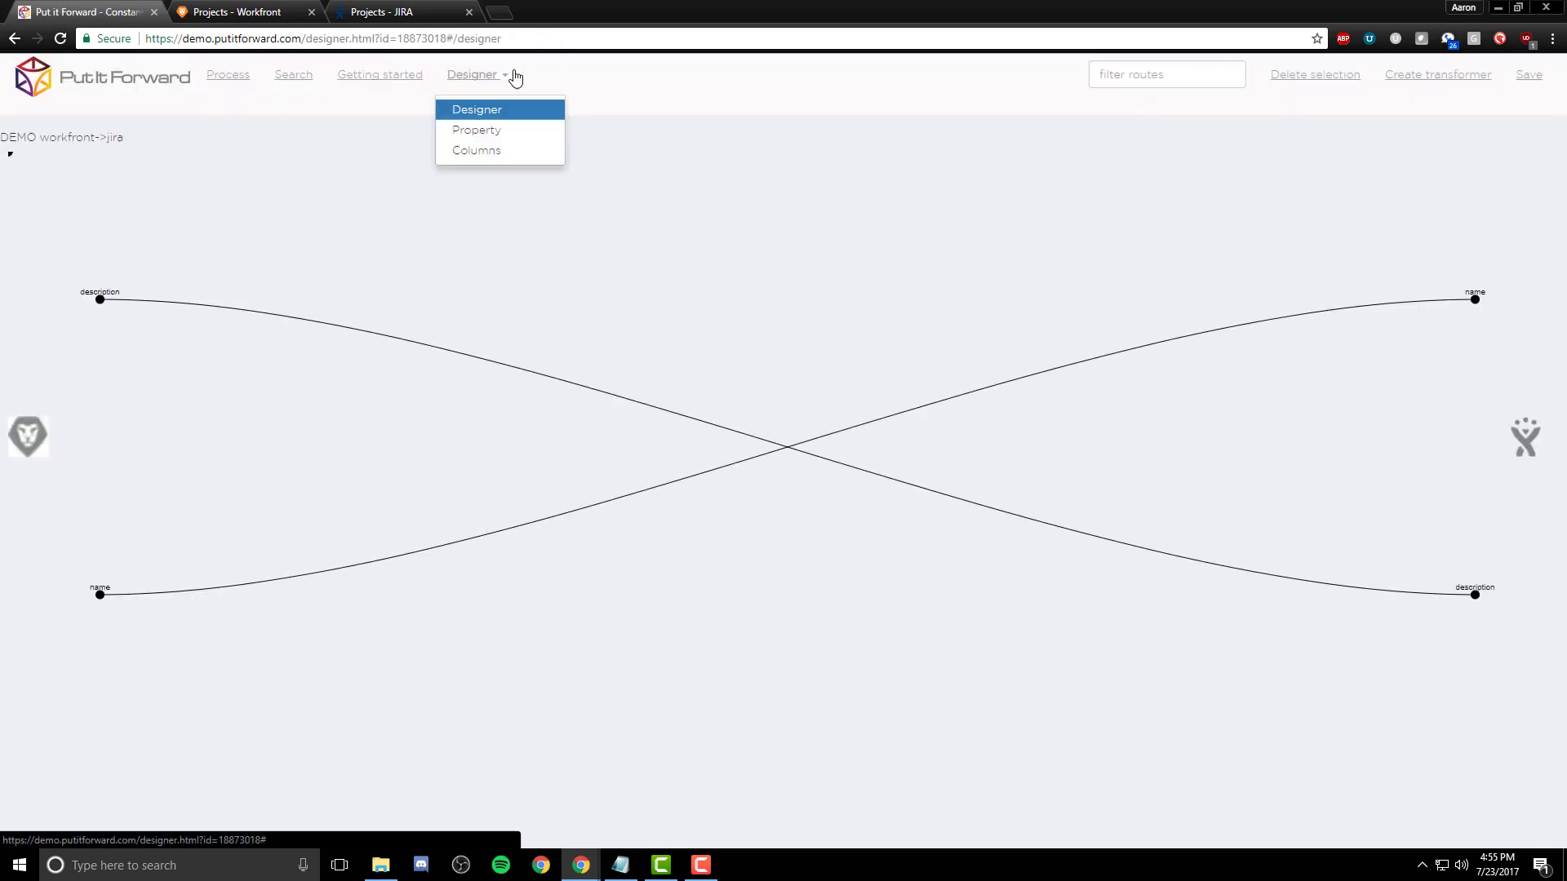
pyautogui.click(524, 135)
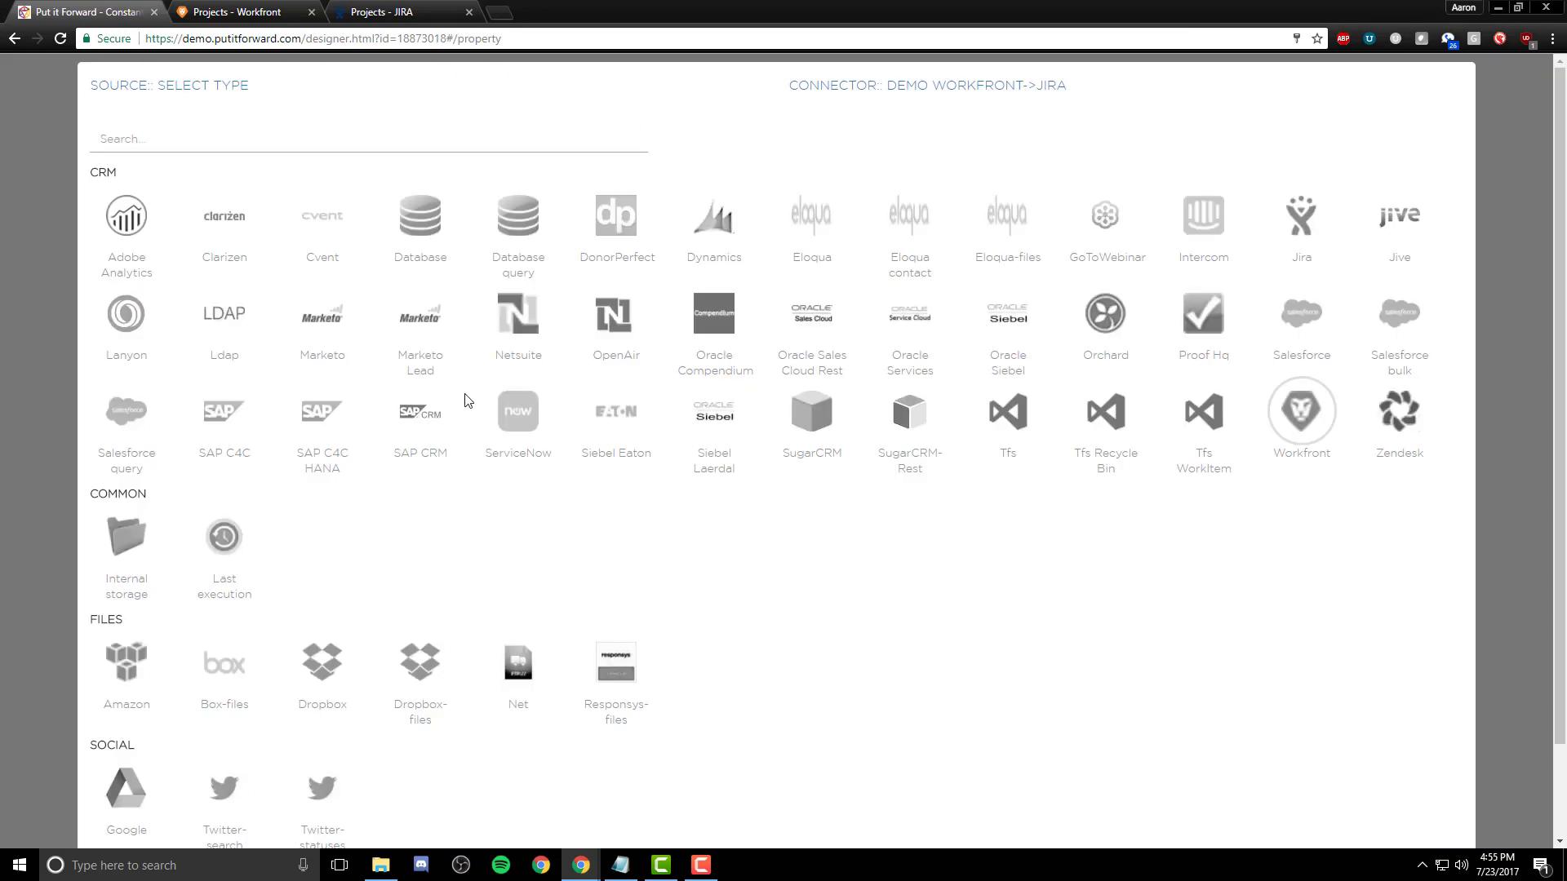
pyautogui.click(1314, 425)
pyautogui.scroll(-2, 1200, 598)
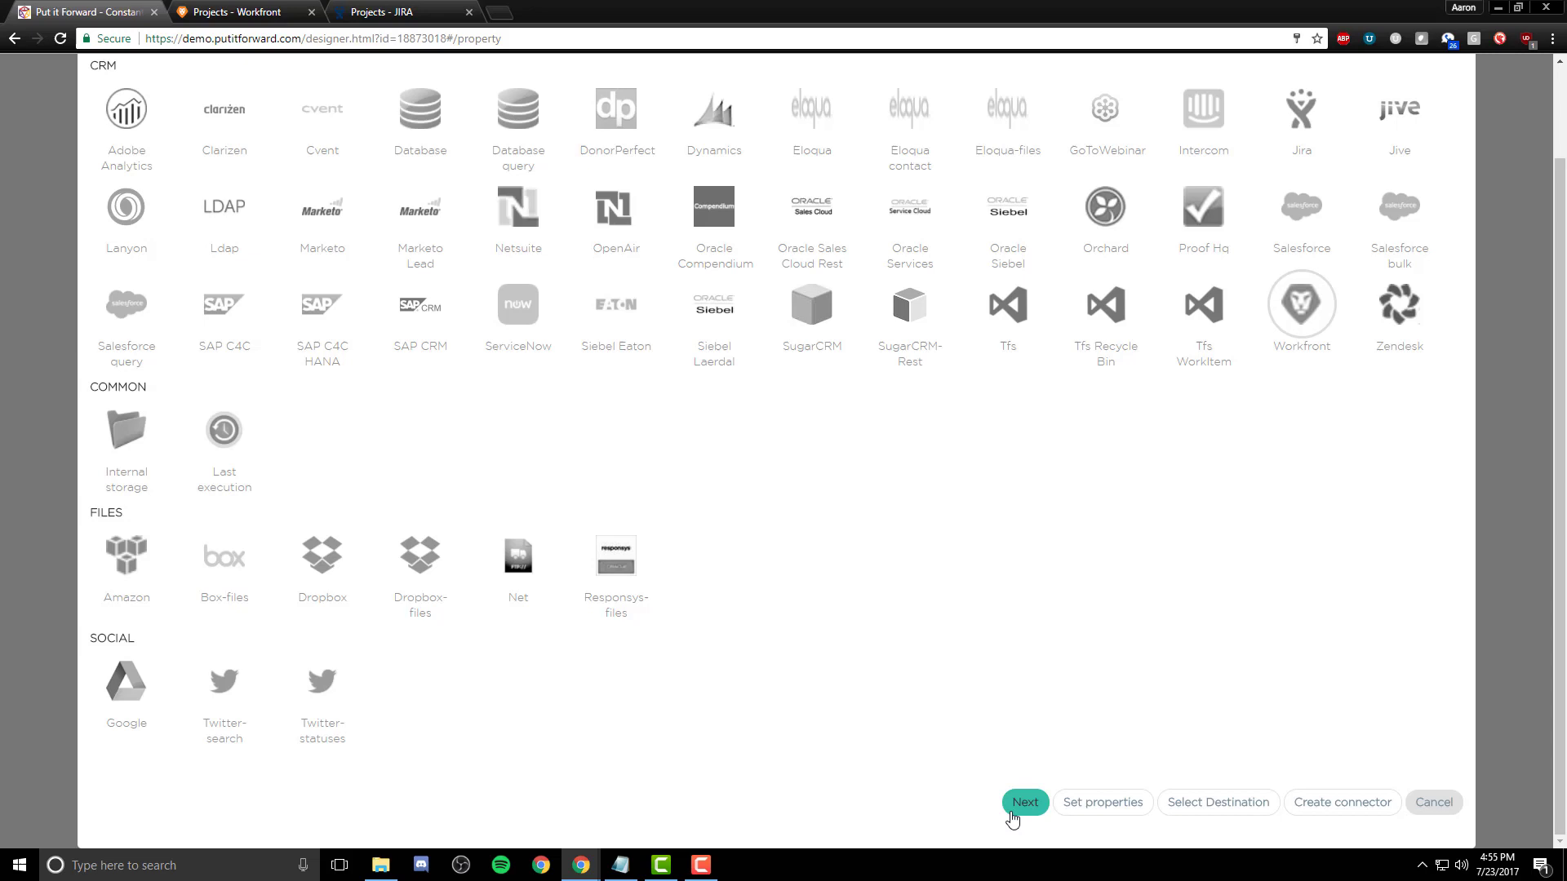
# Keep Project (proj) as the Workfront source class and bring up its list of Project fields.
pyautogui.click(1018, 808)
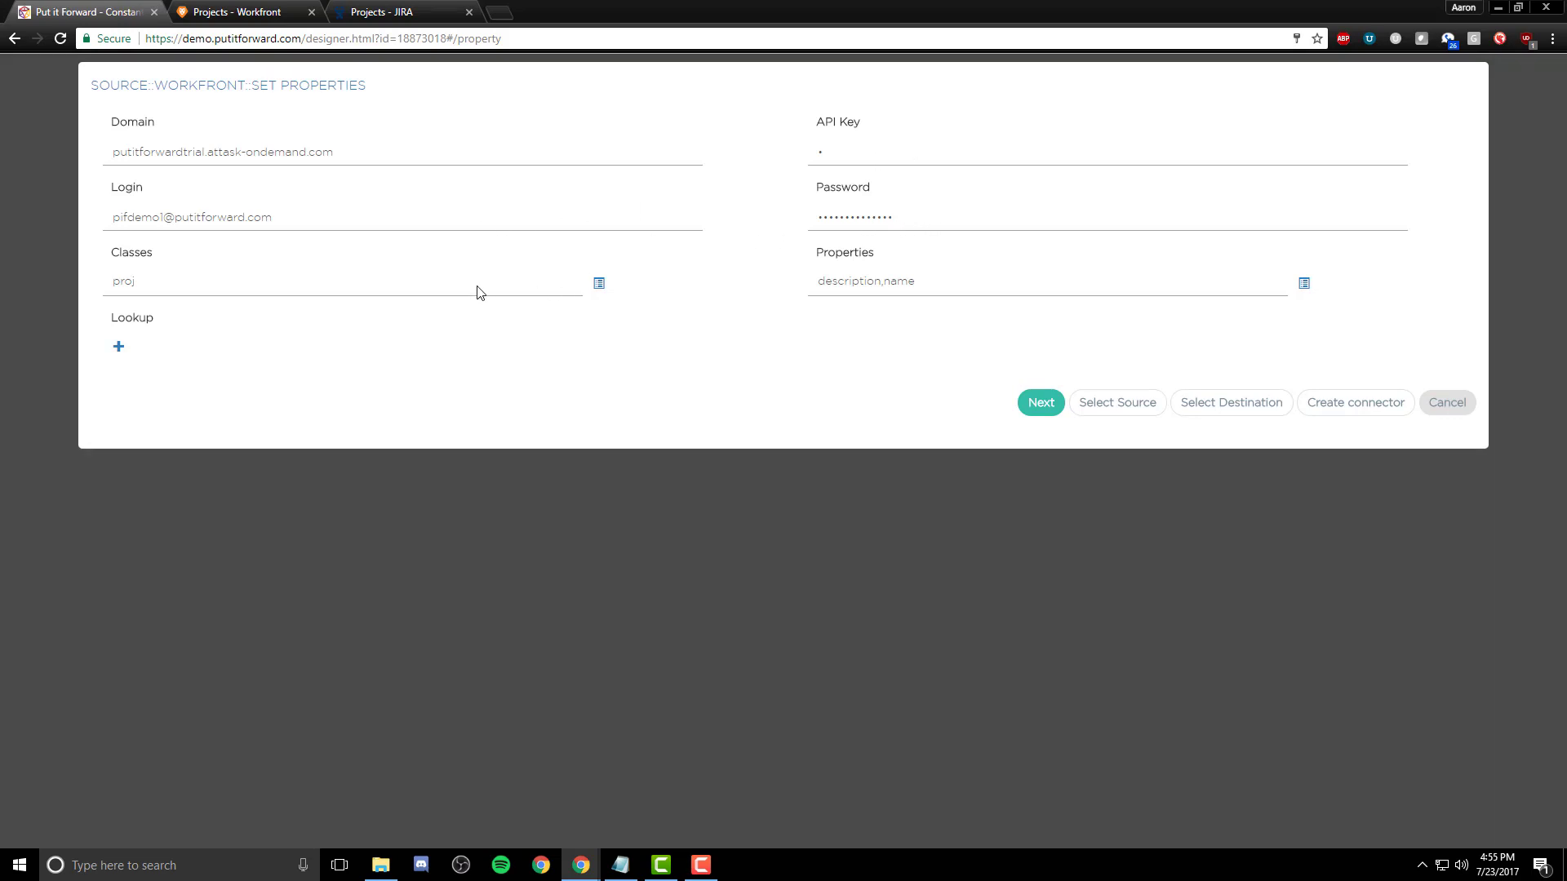
pyautogui.click(599, 283)
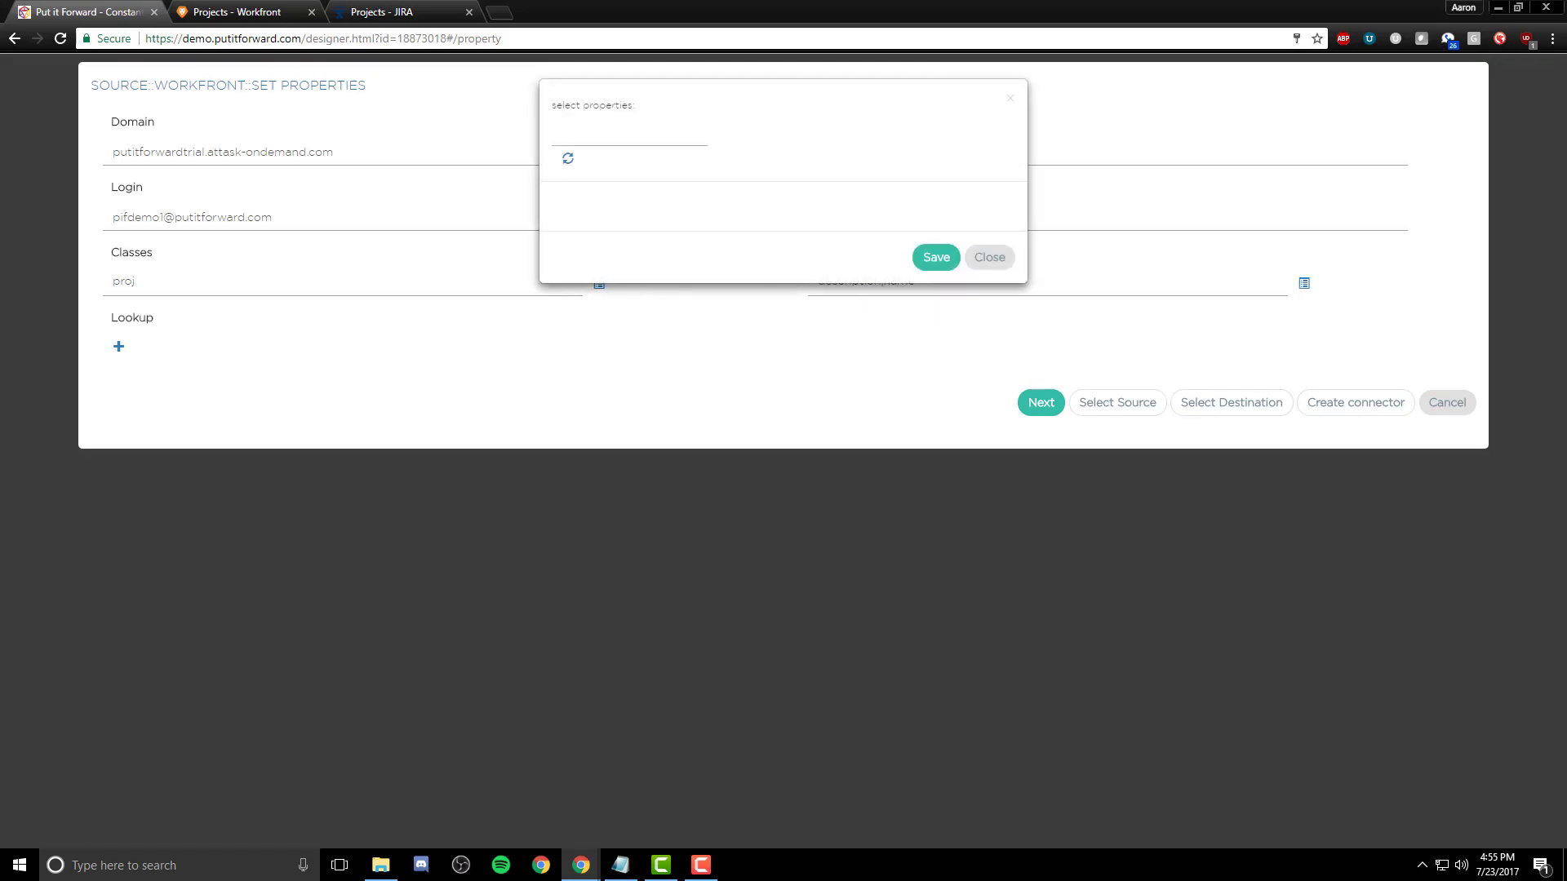
pyautogui.scroll(-13, 710, 327)
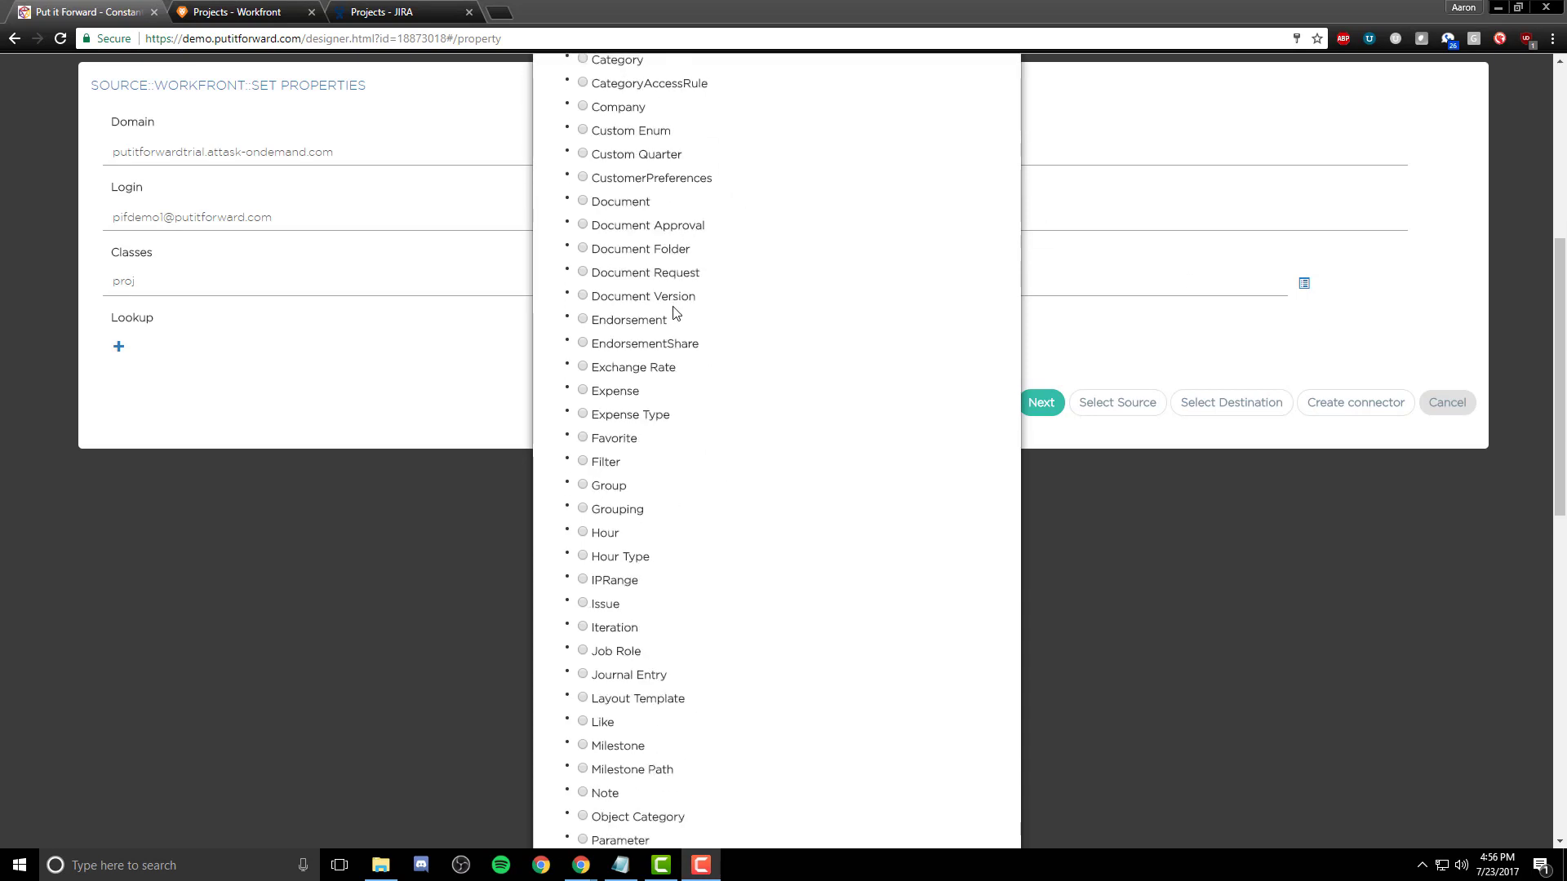
pyautogui.scroll(-4, 671, 349)
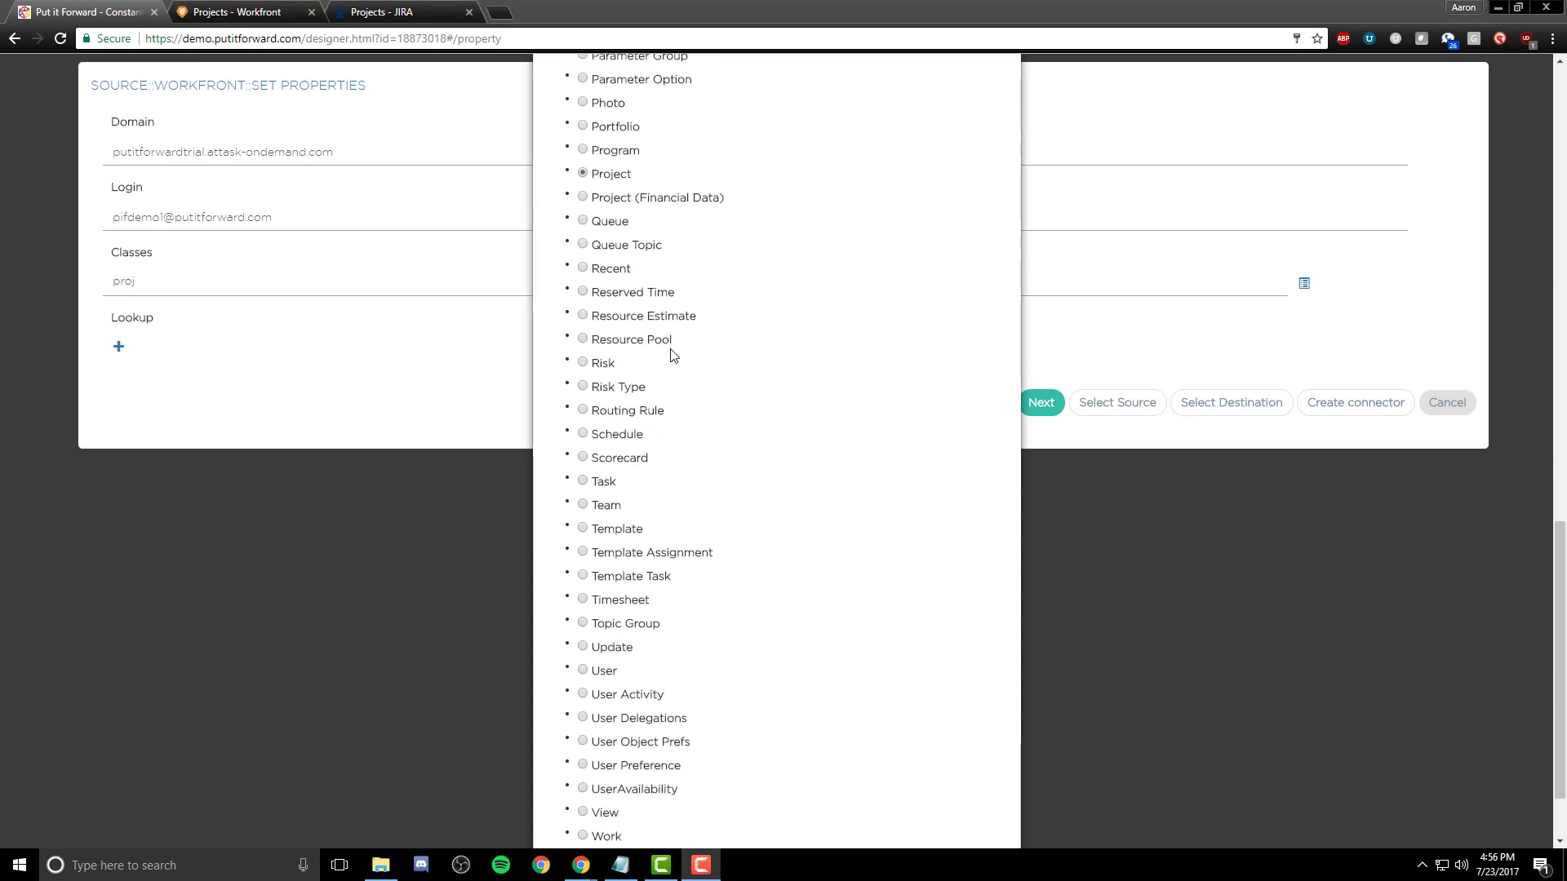
pyautogui.scroll(2, 569, 263)
pyautogui.scroll(-3, 812, 425)
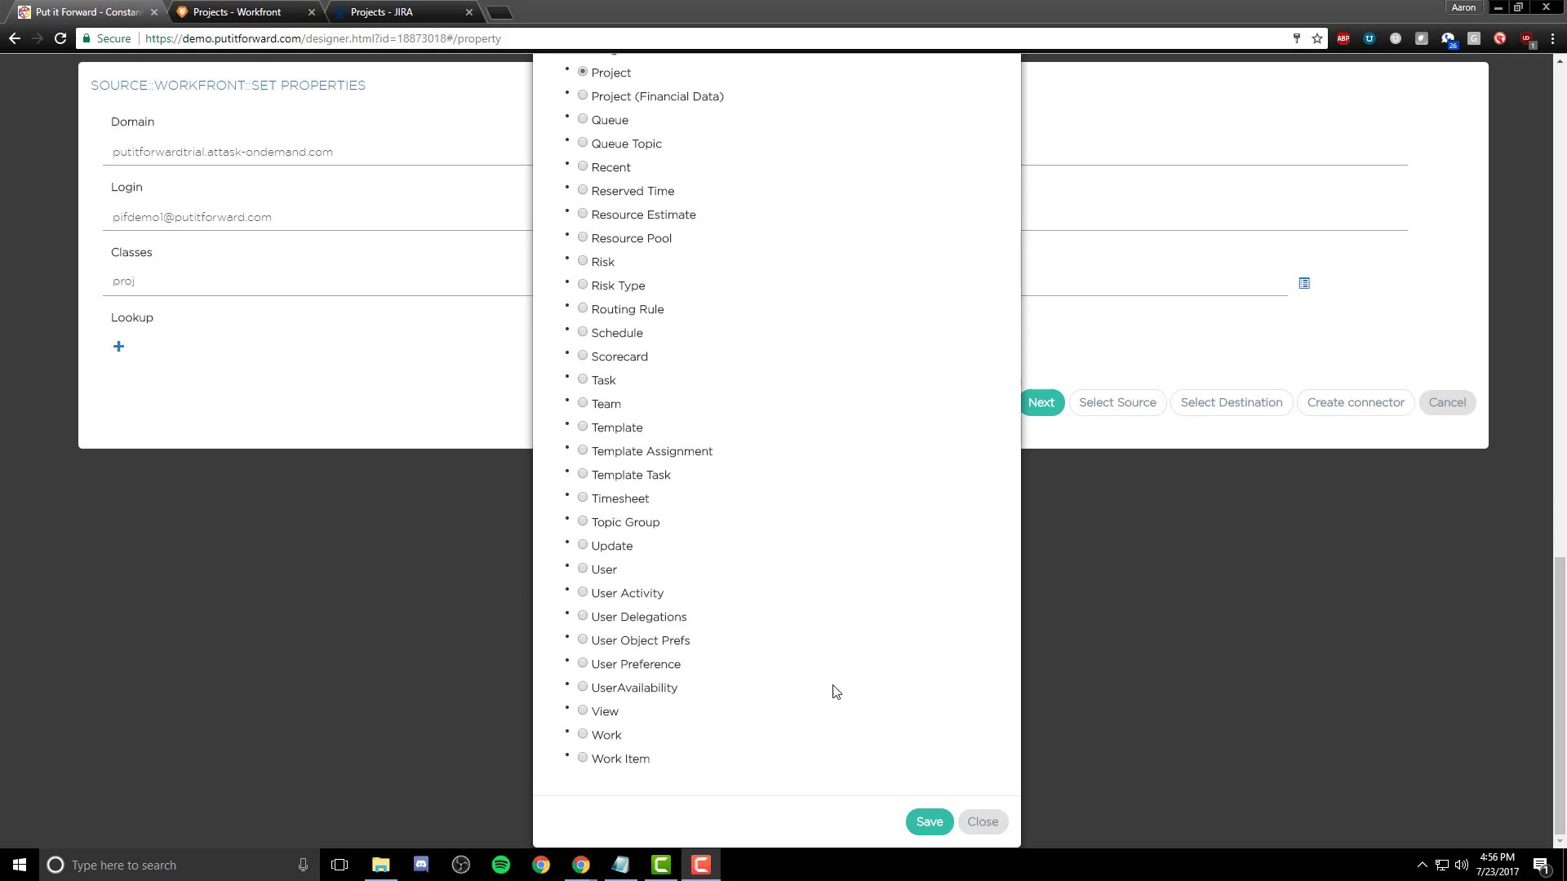
pyautogui.click(917, 822)
pyautogui.click(978, 291)
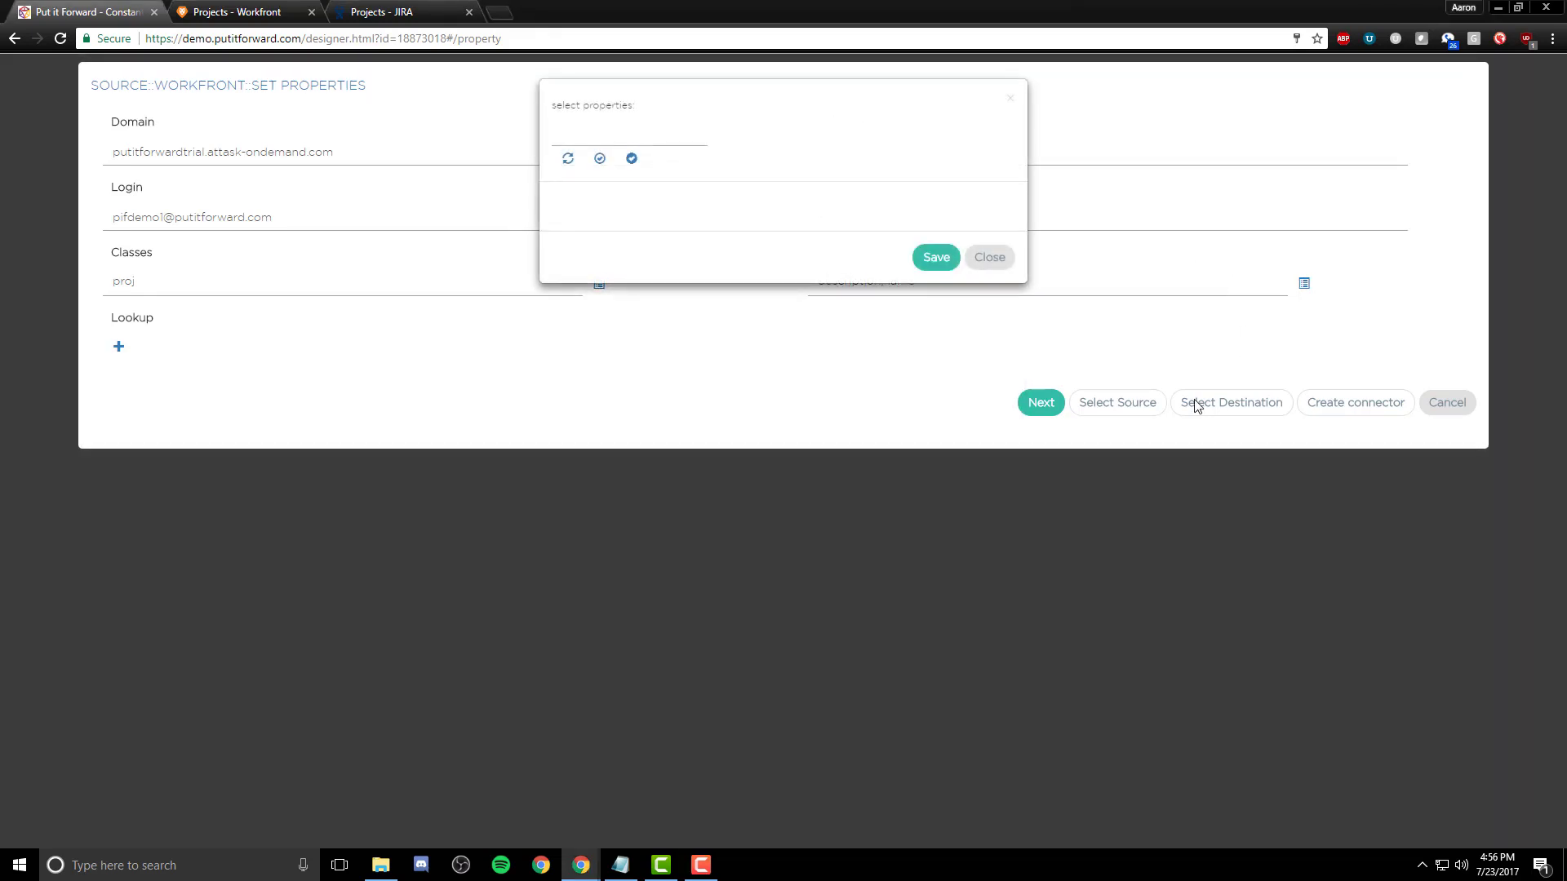
# Reload the Workfront properties, confirm Description and Name are ticked, and continue to the destination.
pyautogui.click(572, 165)
pyautogui.scroll(-4, 747, 396)
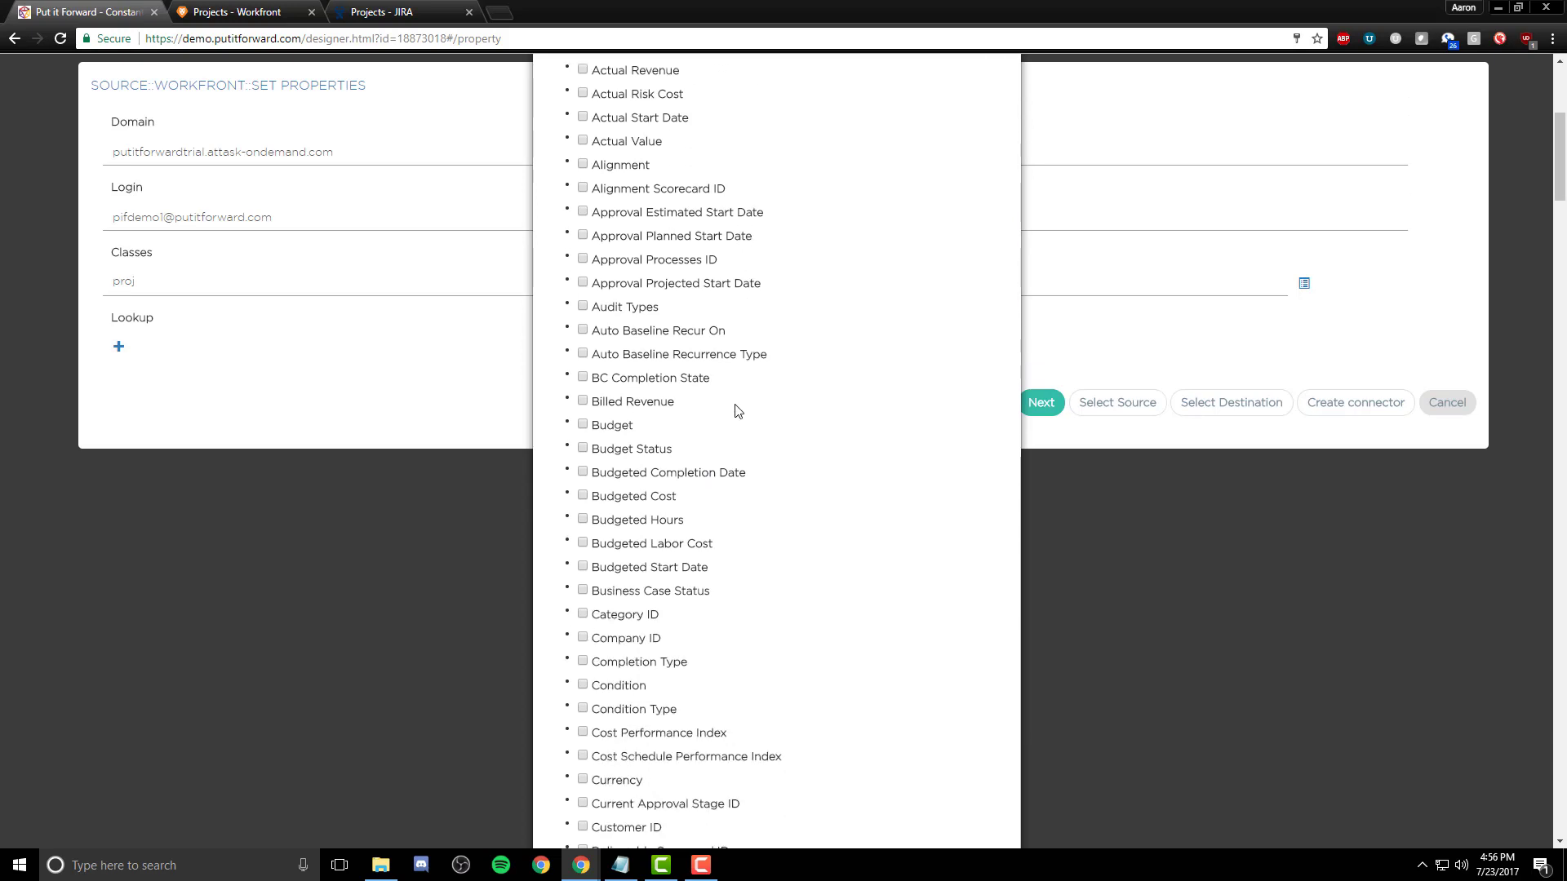
pyautogui.scroll(-7, 739, 410)
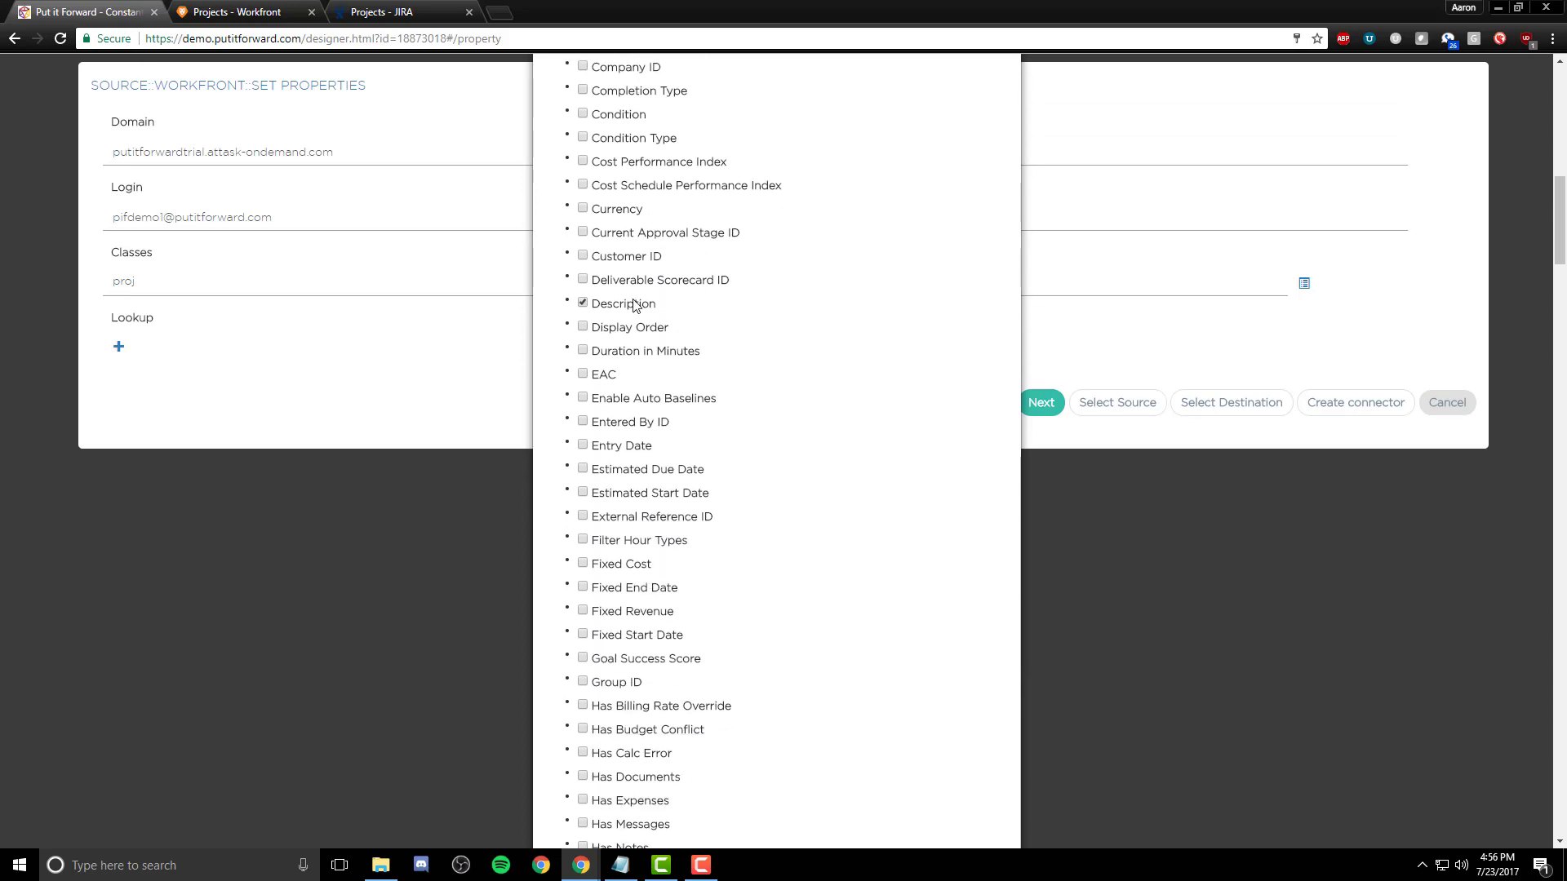
pyautogui.scroll(-9, 634, 305)
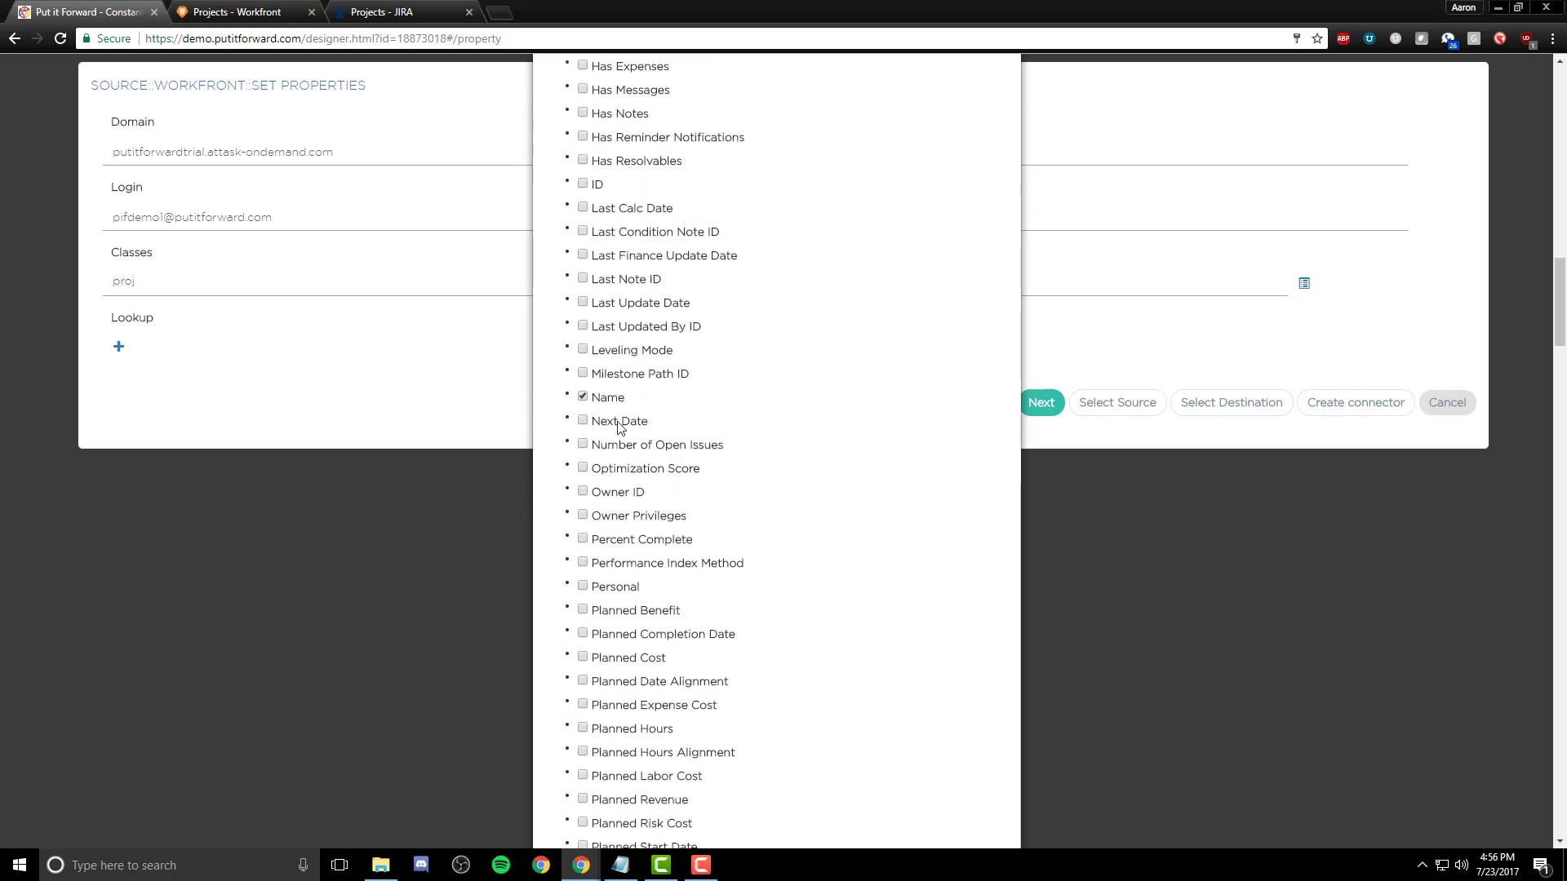
pyautogui.scroll(-15, 614, 410)
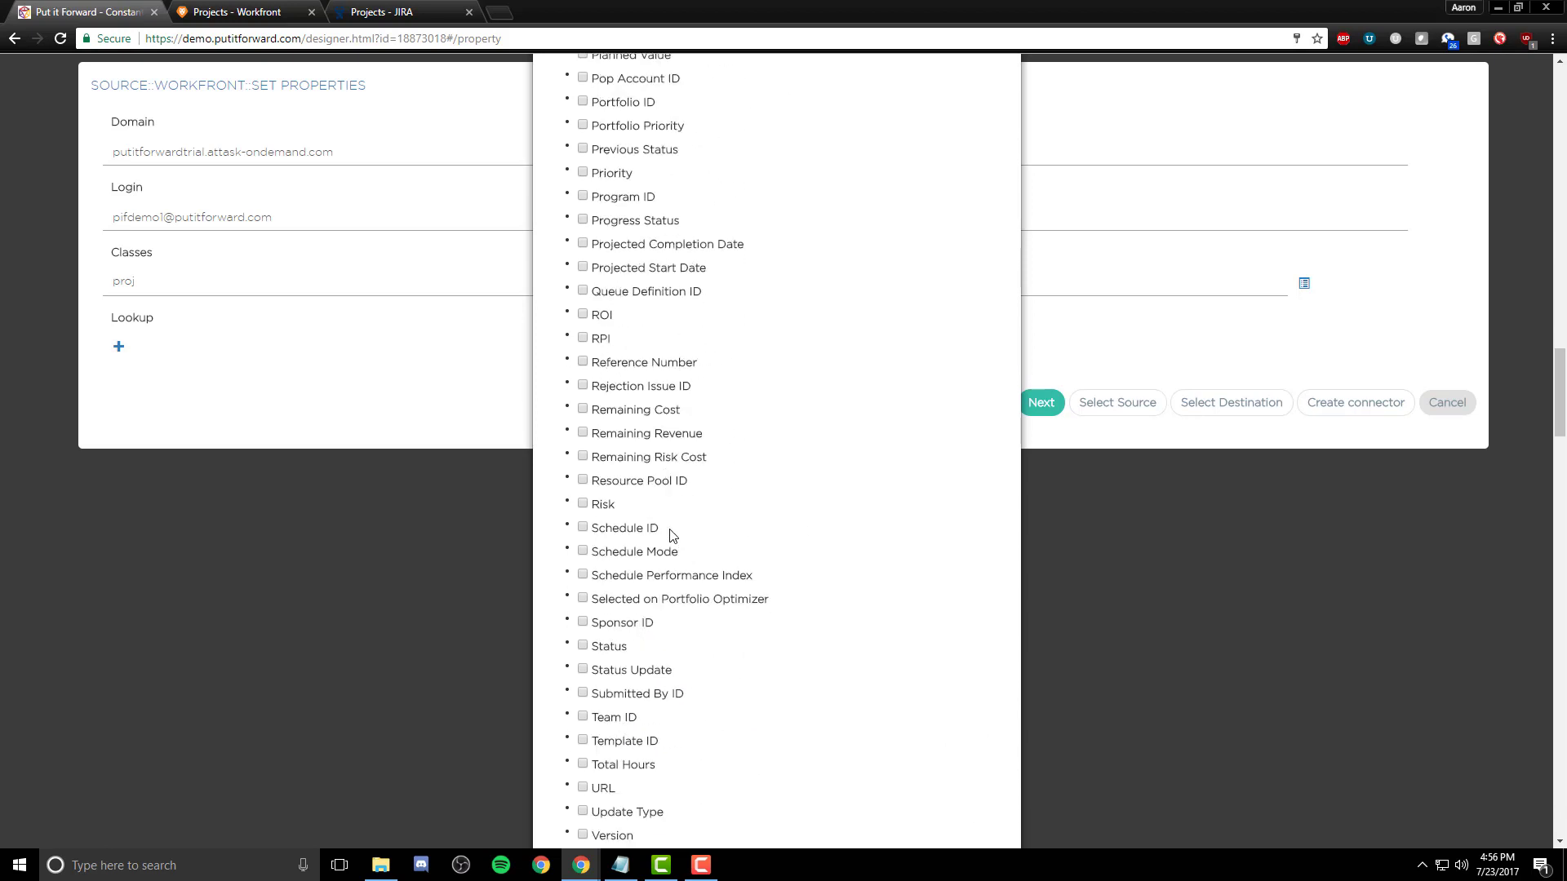
pyautogui.scroll(-6, 670, 535)
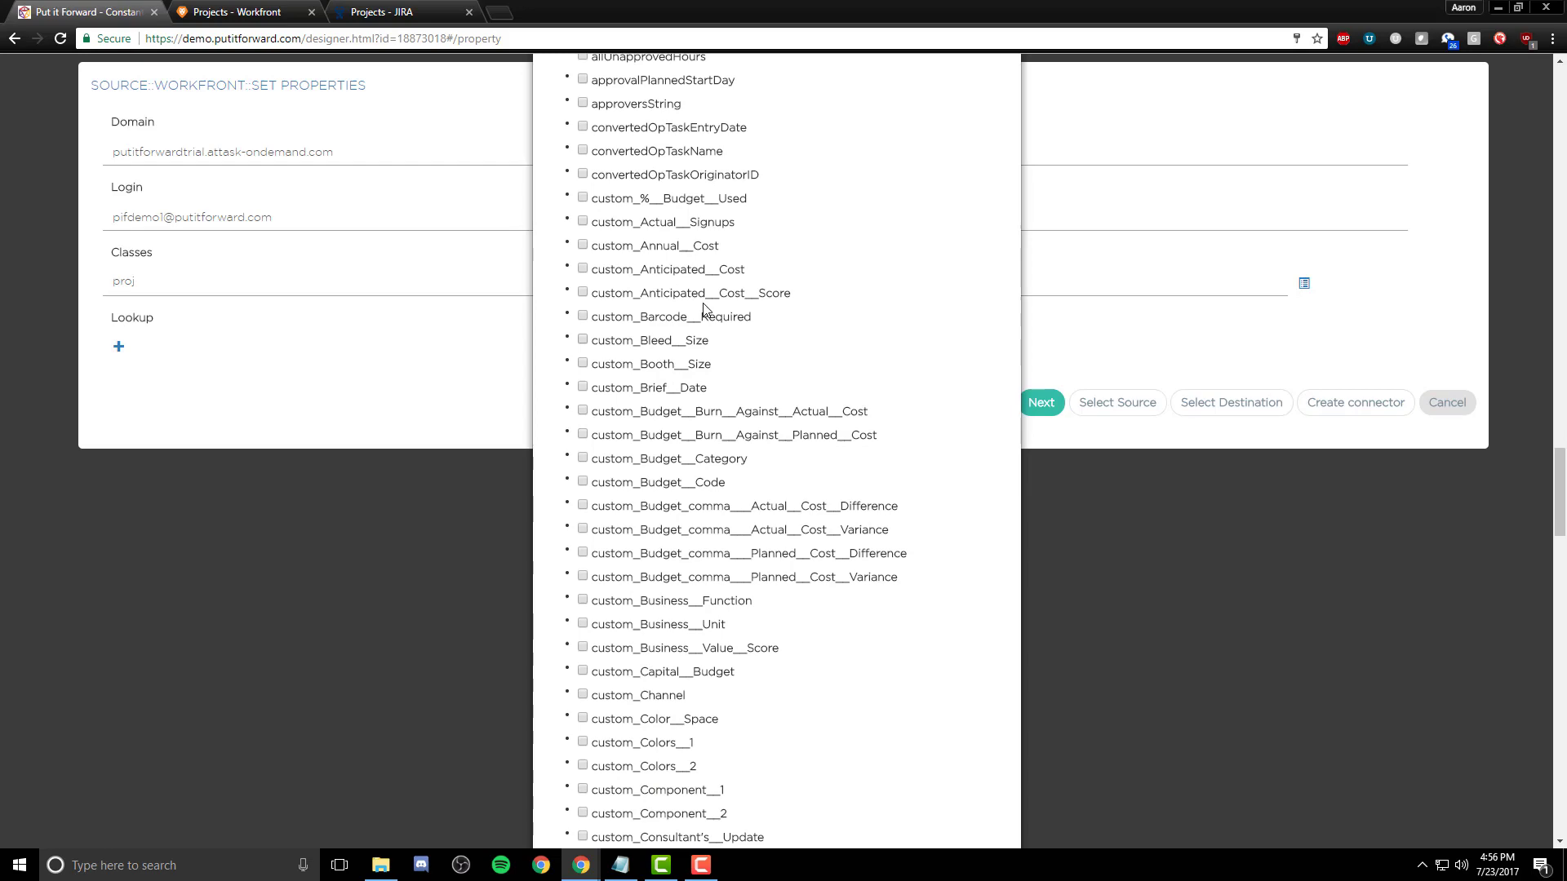
pyautogui.scroll(20, 841, 272)
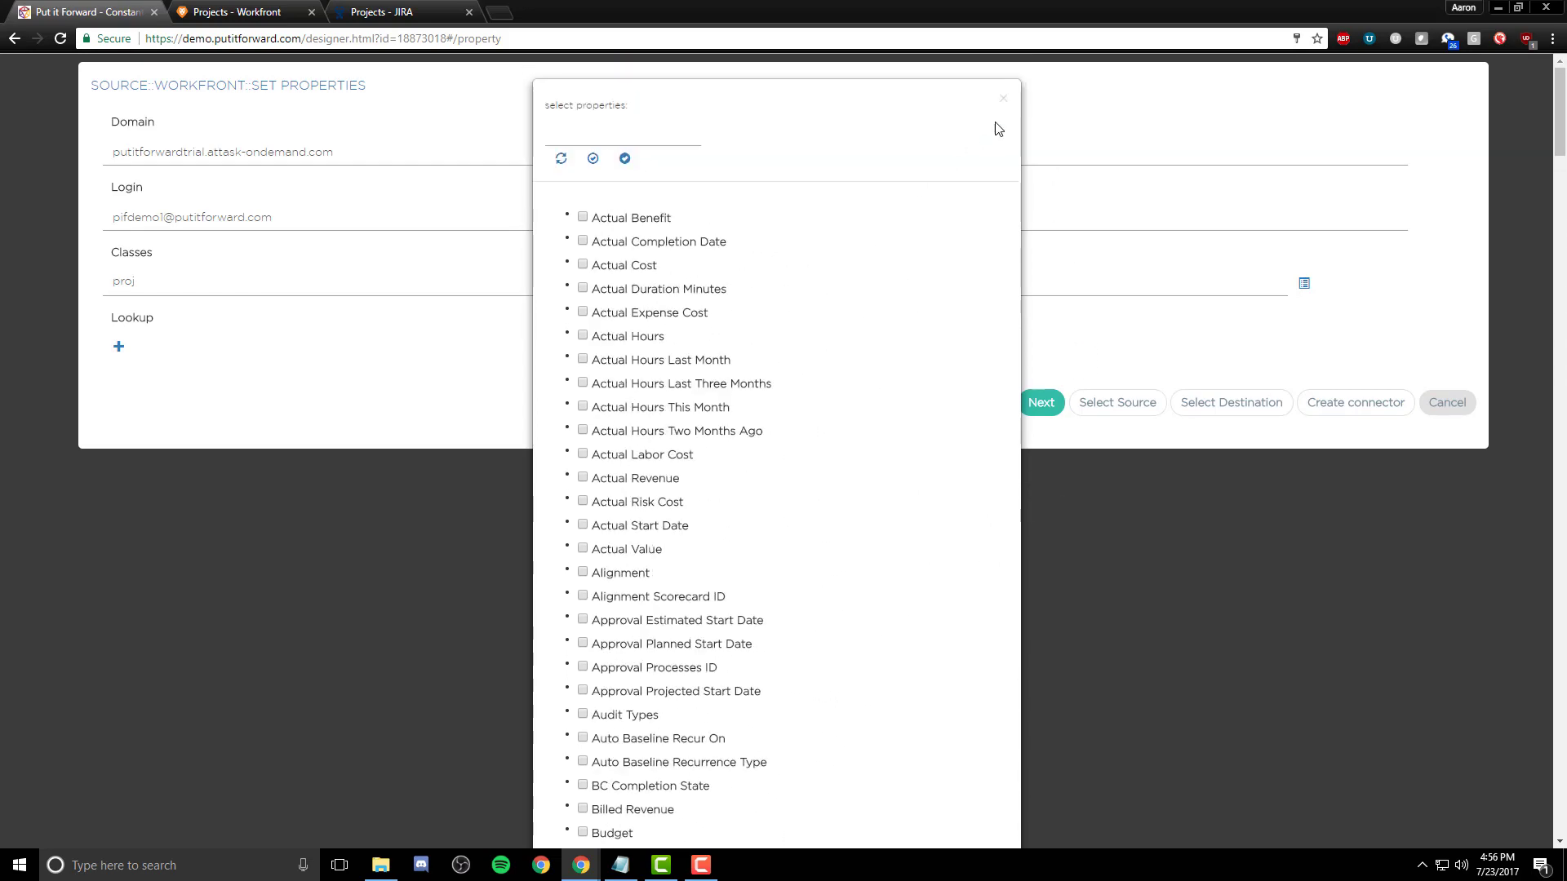
pyautogui.click(1004, 99)
pyautogui.click(1041, 402)
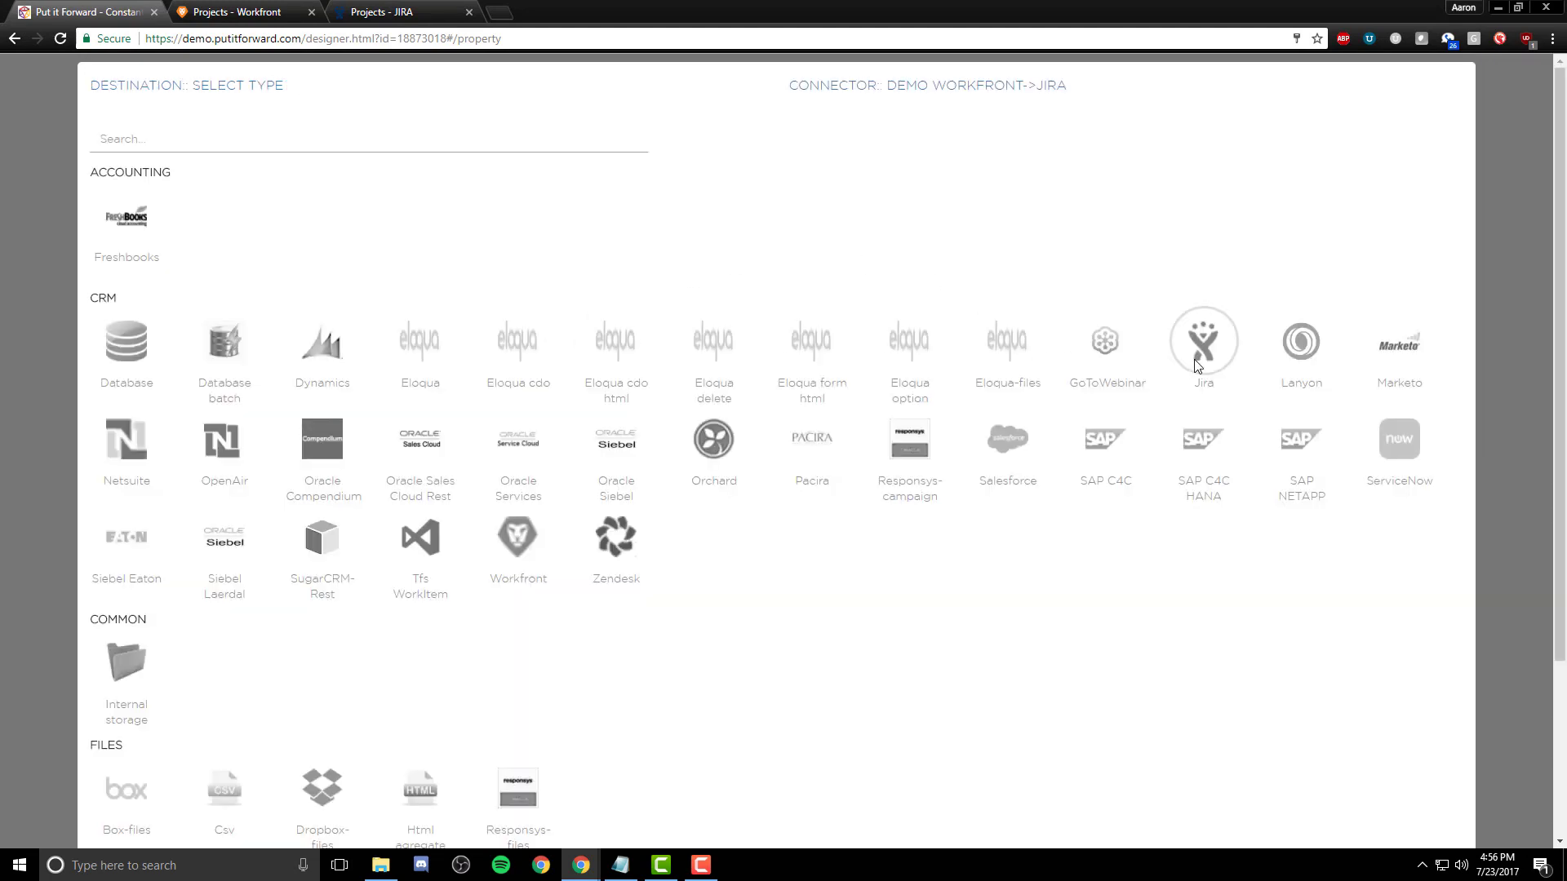
# Choose Jira as the destination and check its base URL and OAuth token.
pyautogui.scroll(-3, 865, 228)
pyautogui.click(1058, 808)
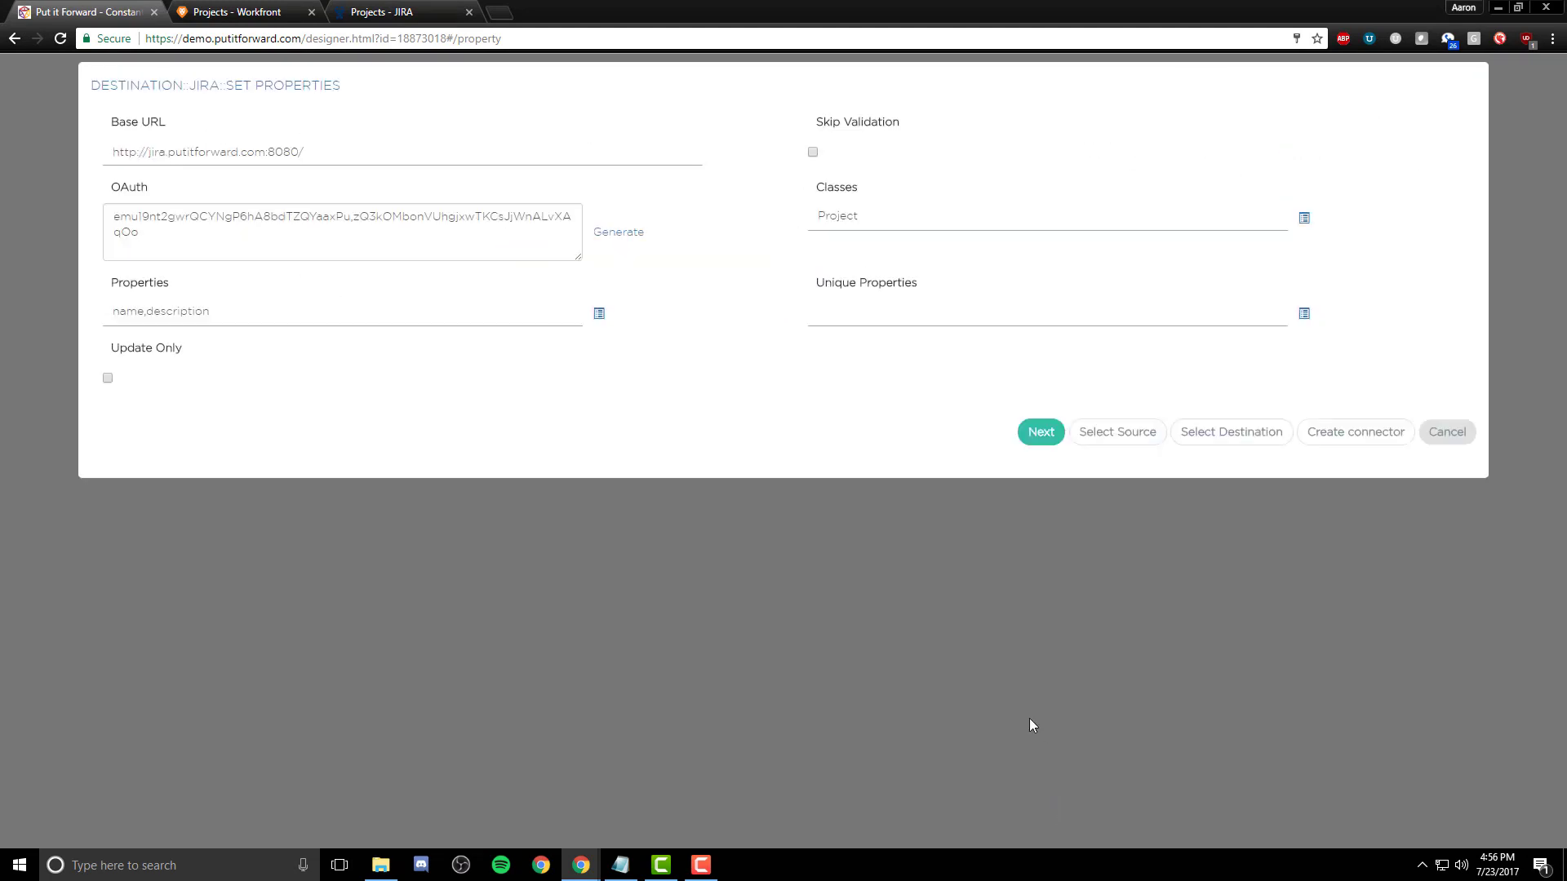
pyautogui.click(397, 155)
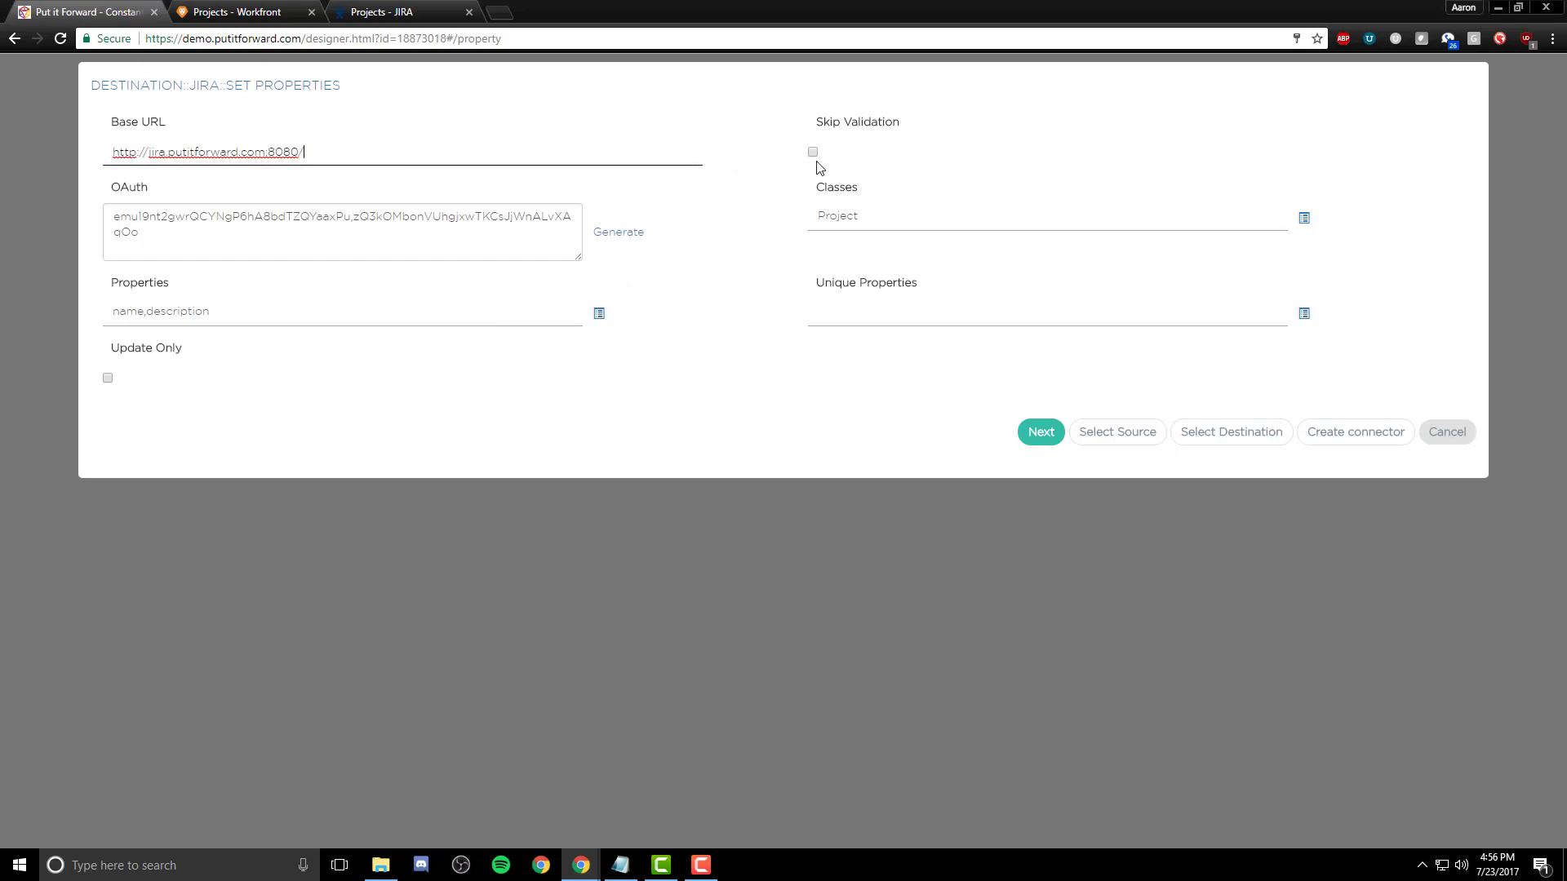
pyautogui.click(530, 245)
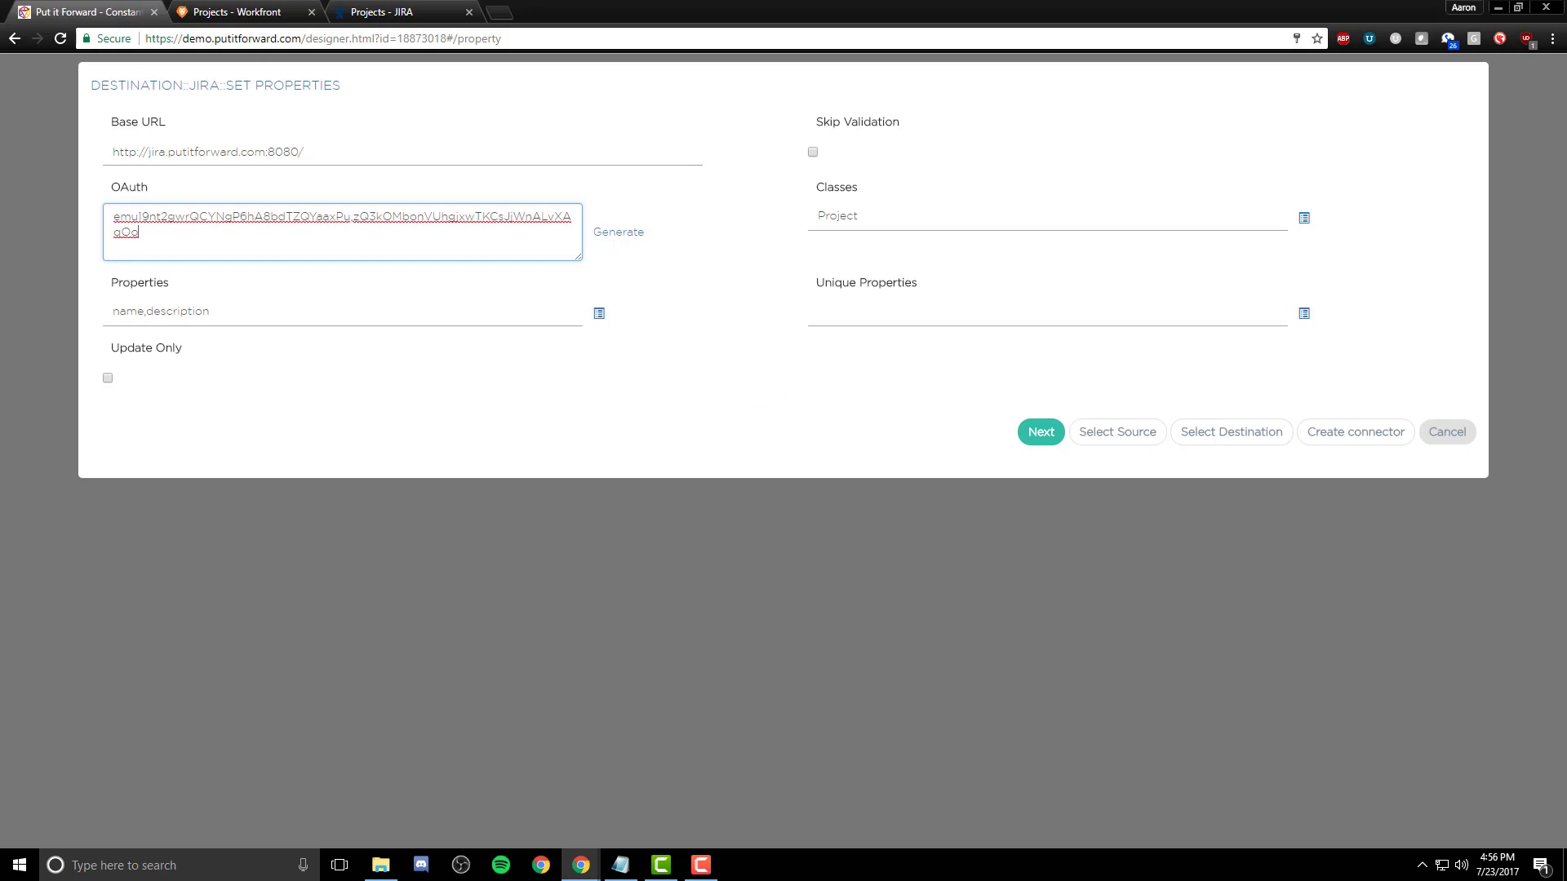
# Set the Jira destination class to Project with properties name and description.
pyautogui.click(1304, 313)
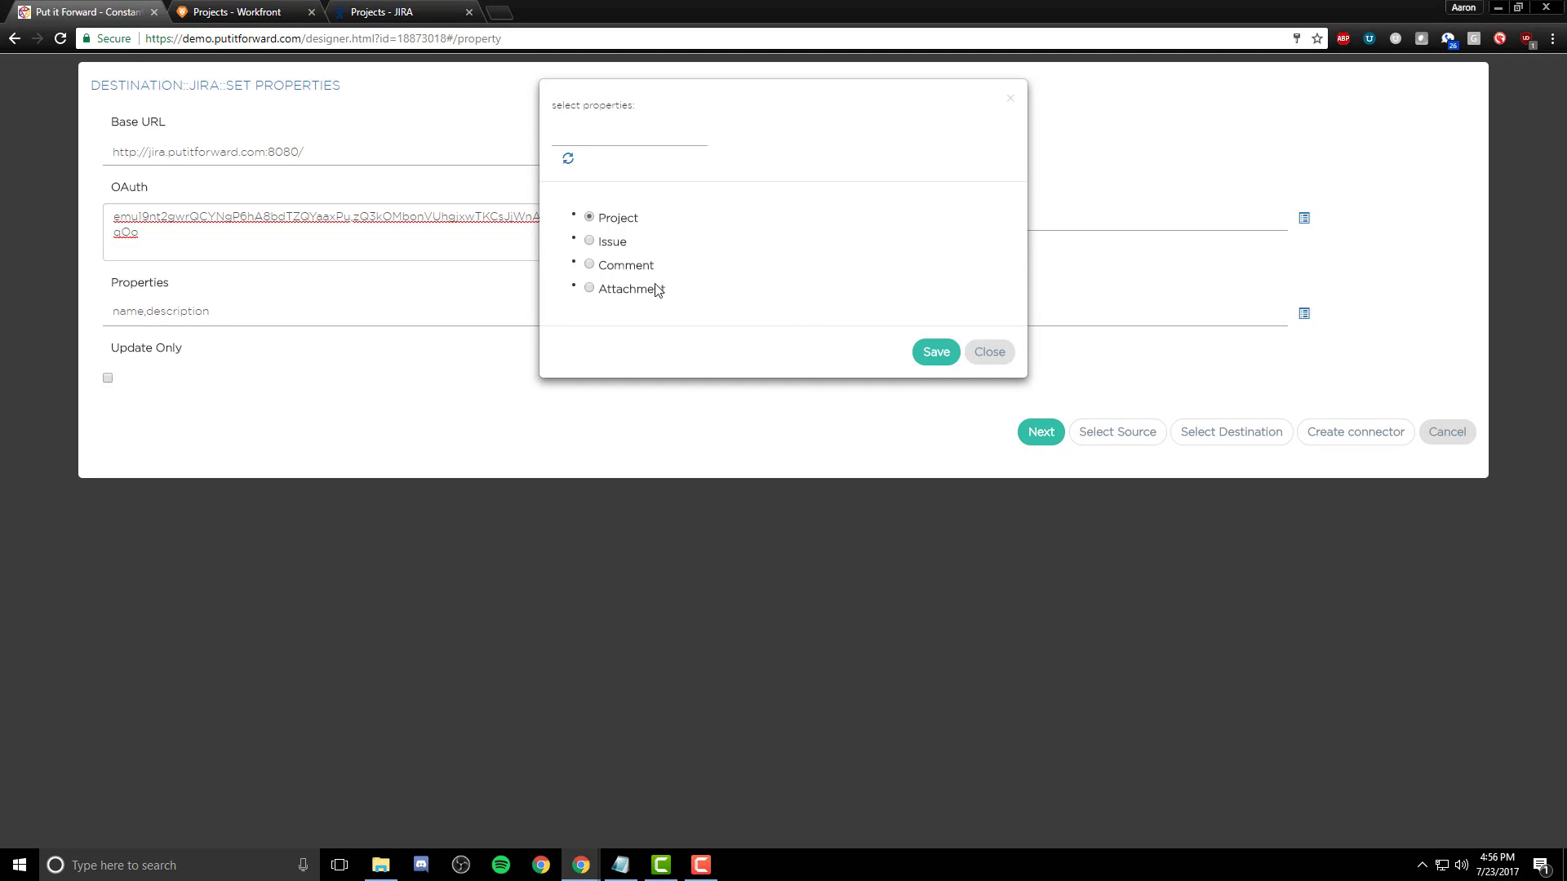
pyautogui.click(932, 352)
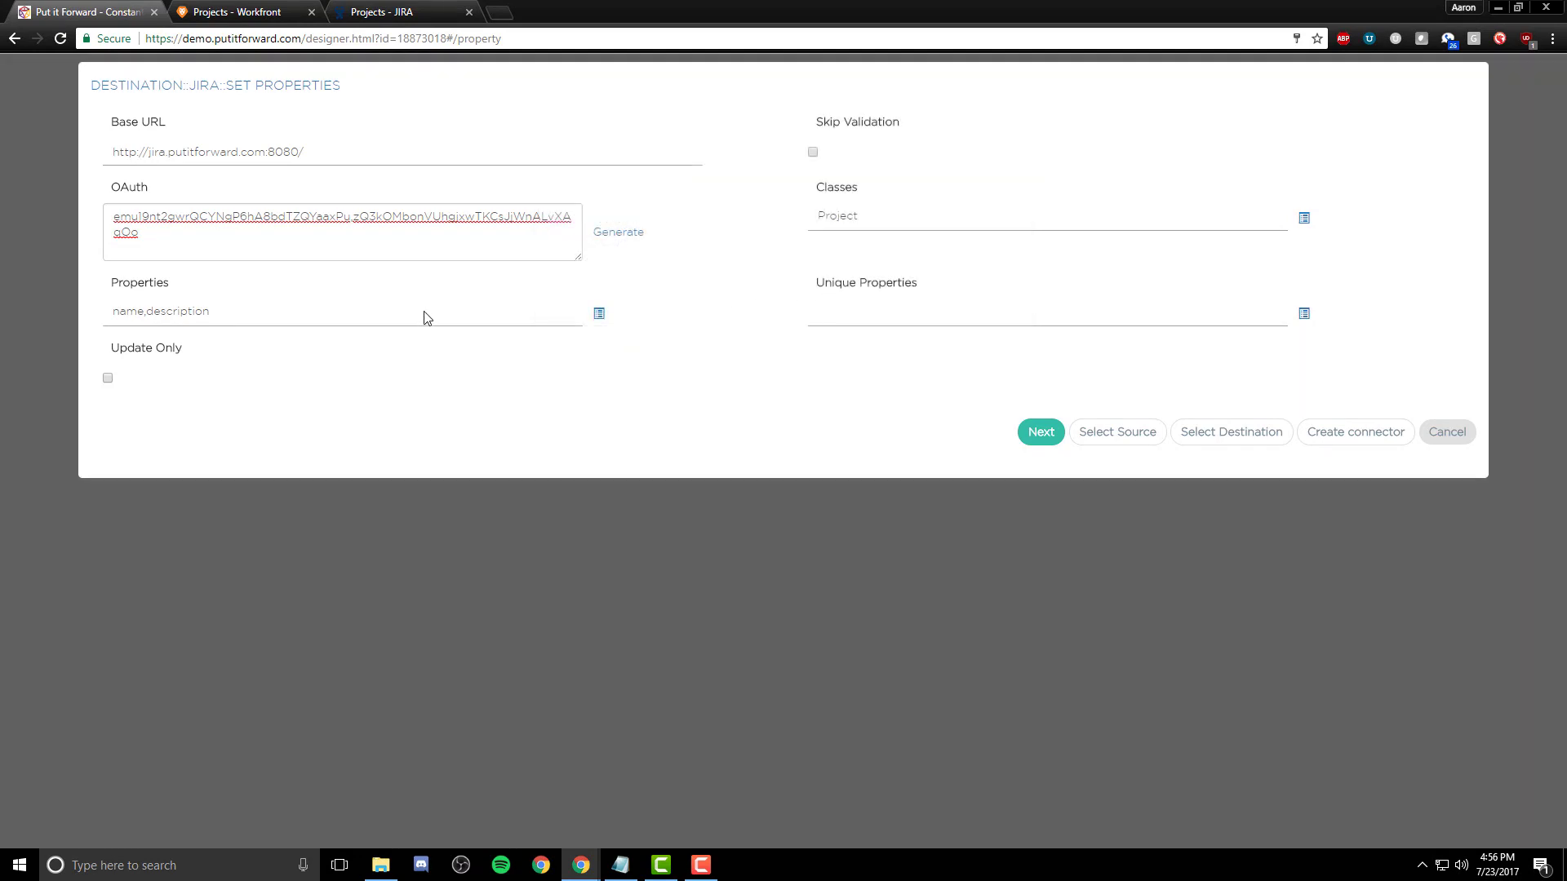
pyautogui.click(424, 318)
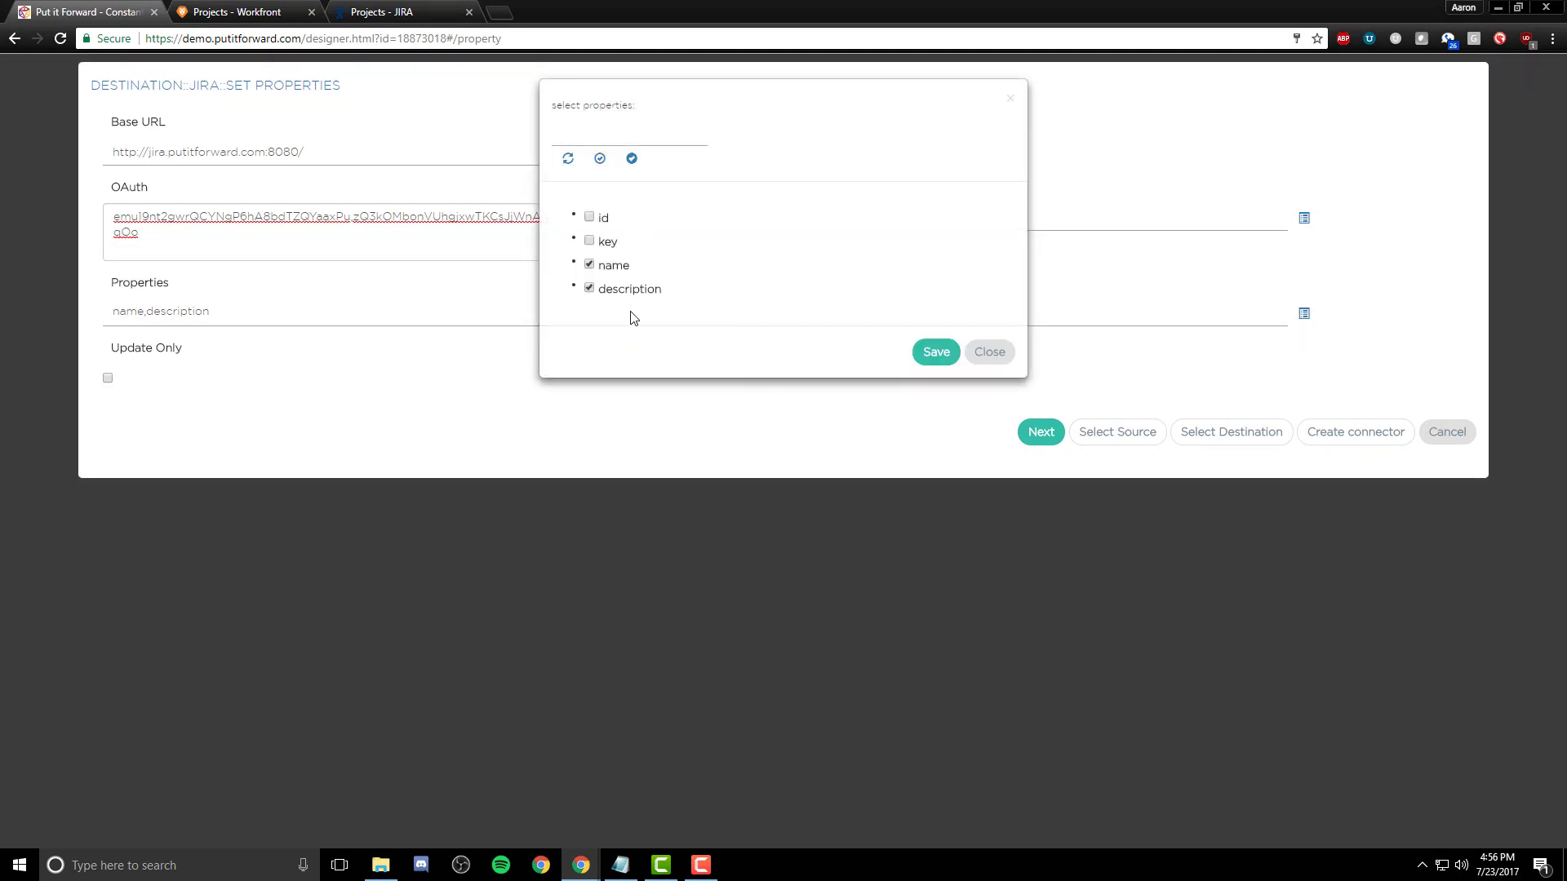
pyautogui.click(934, 351)
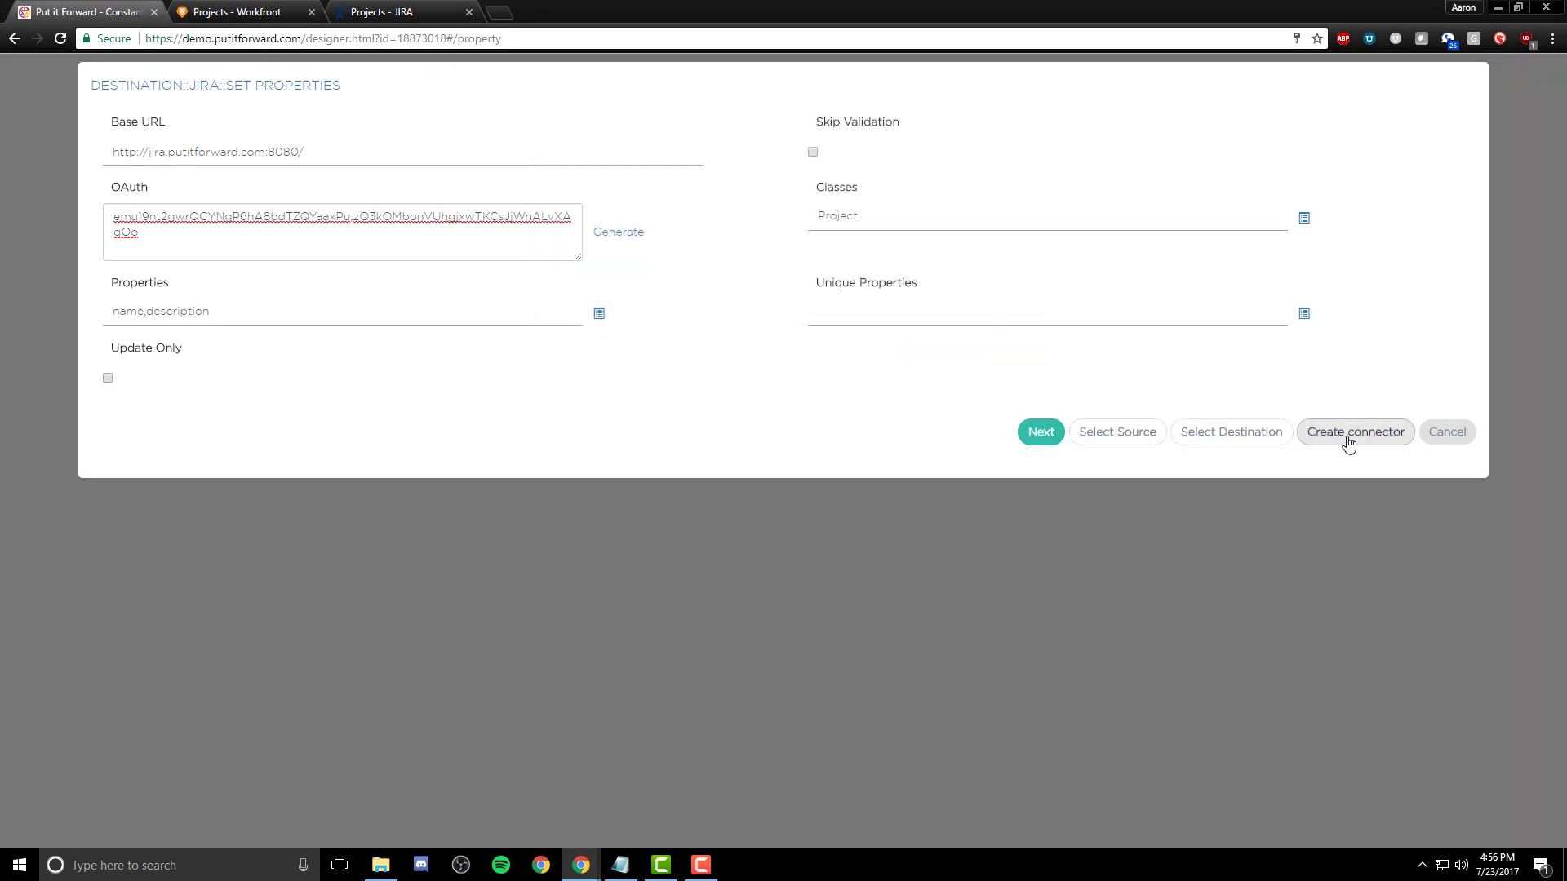
# Create the DEMO workfront->jira connector and view Workfront's Projects list.
pyautogui.click(1377, 438)
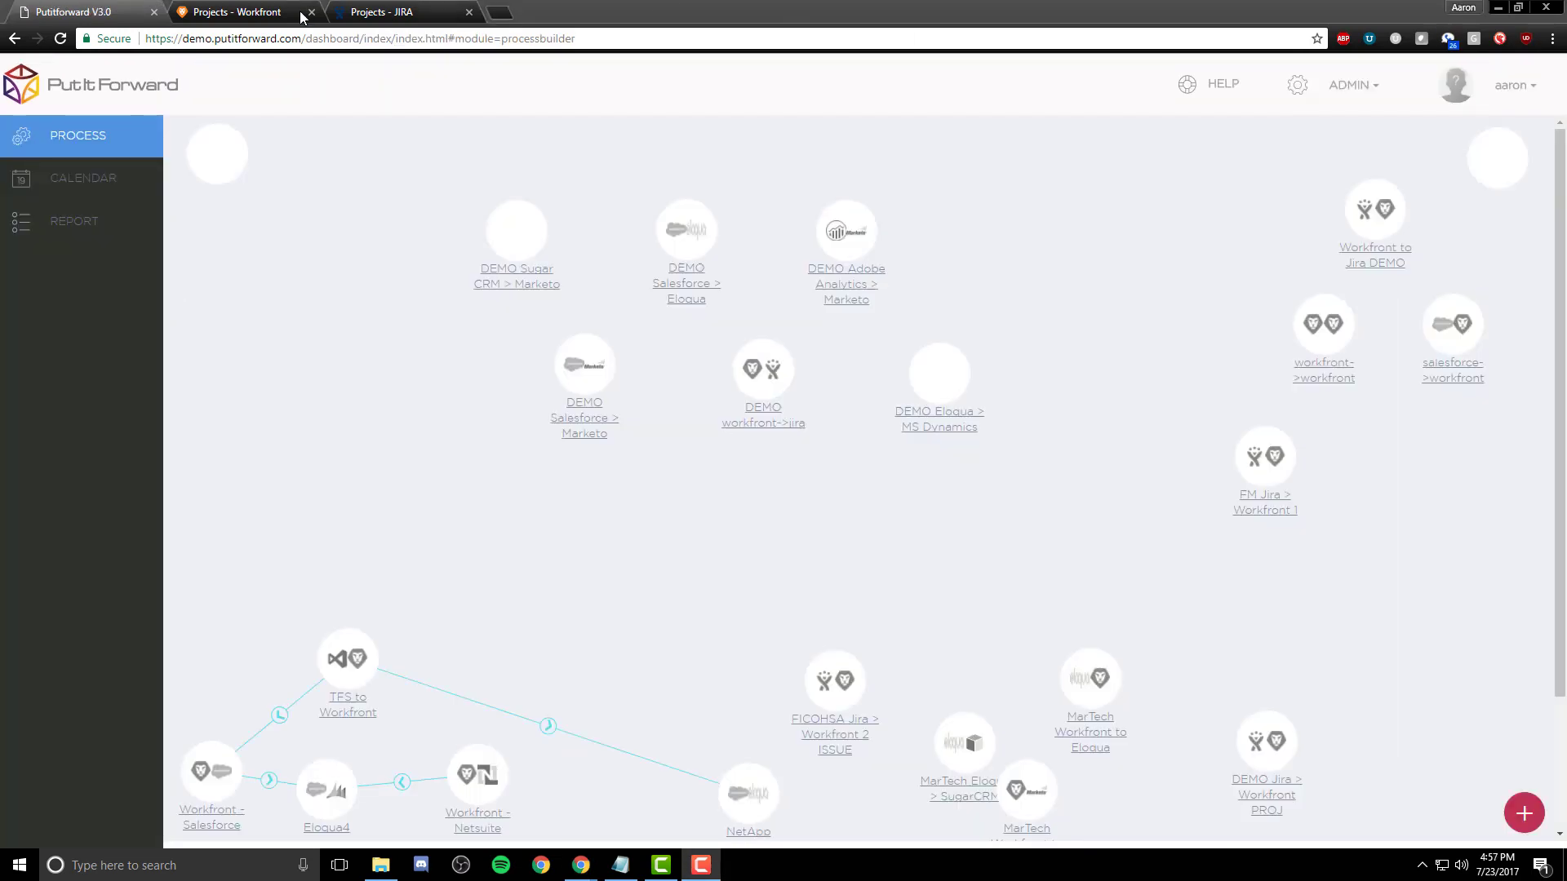
pyautogui.click(245, 11)
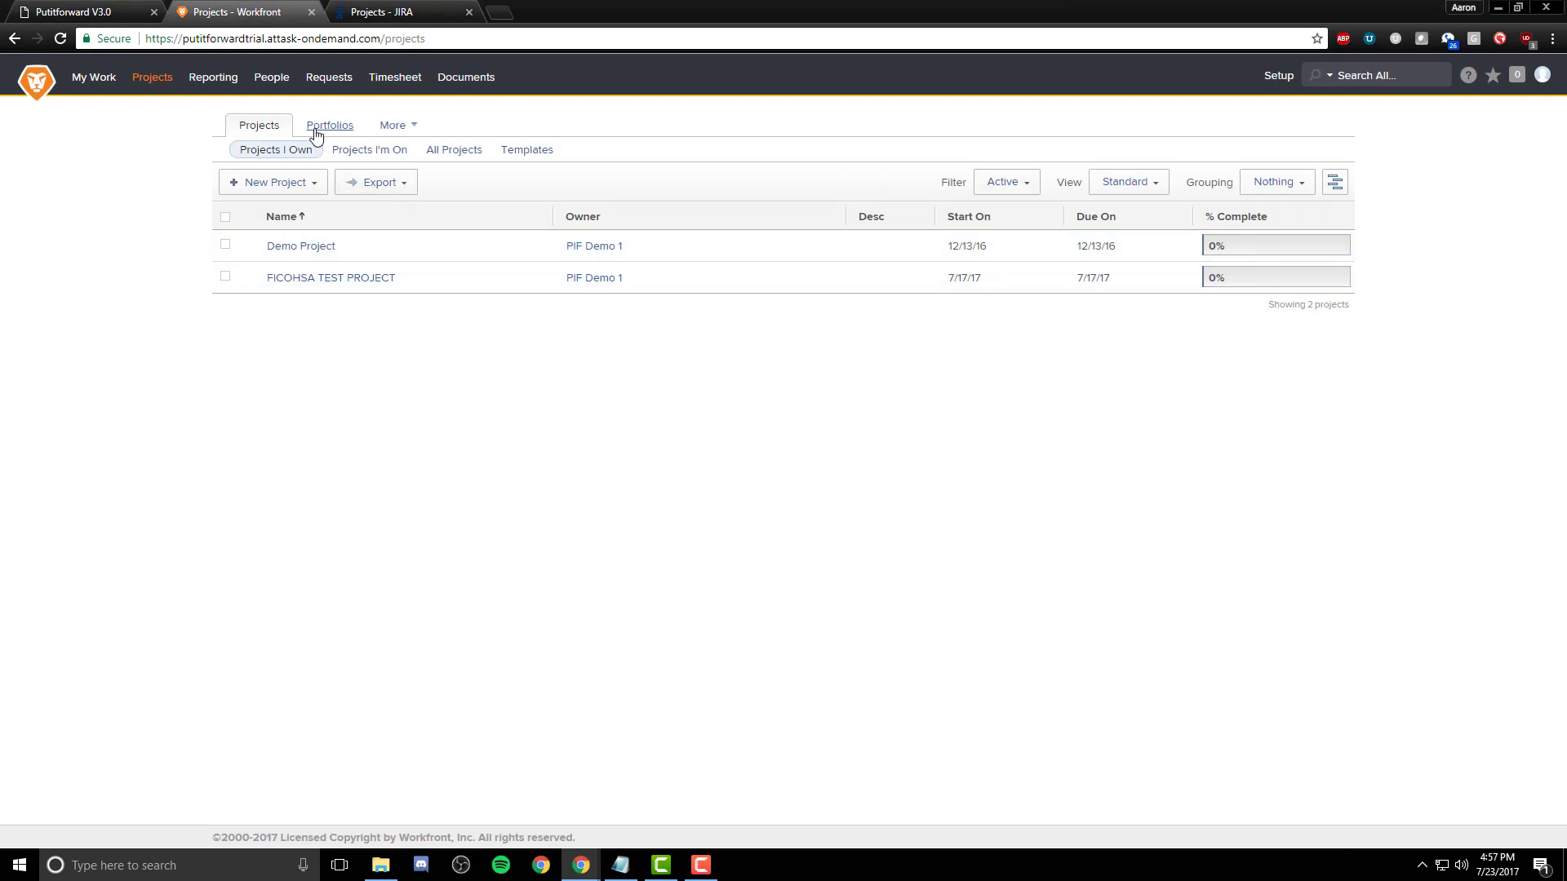
# Start a new blank Workfront project and title it 'DEMO PROJECT 1'.
pyautogui.click(266, 182)
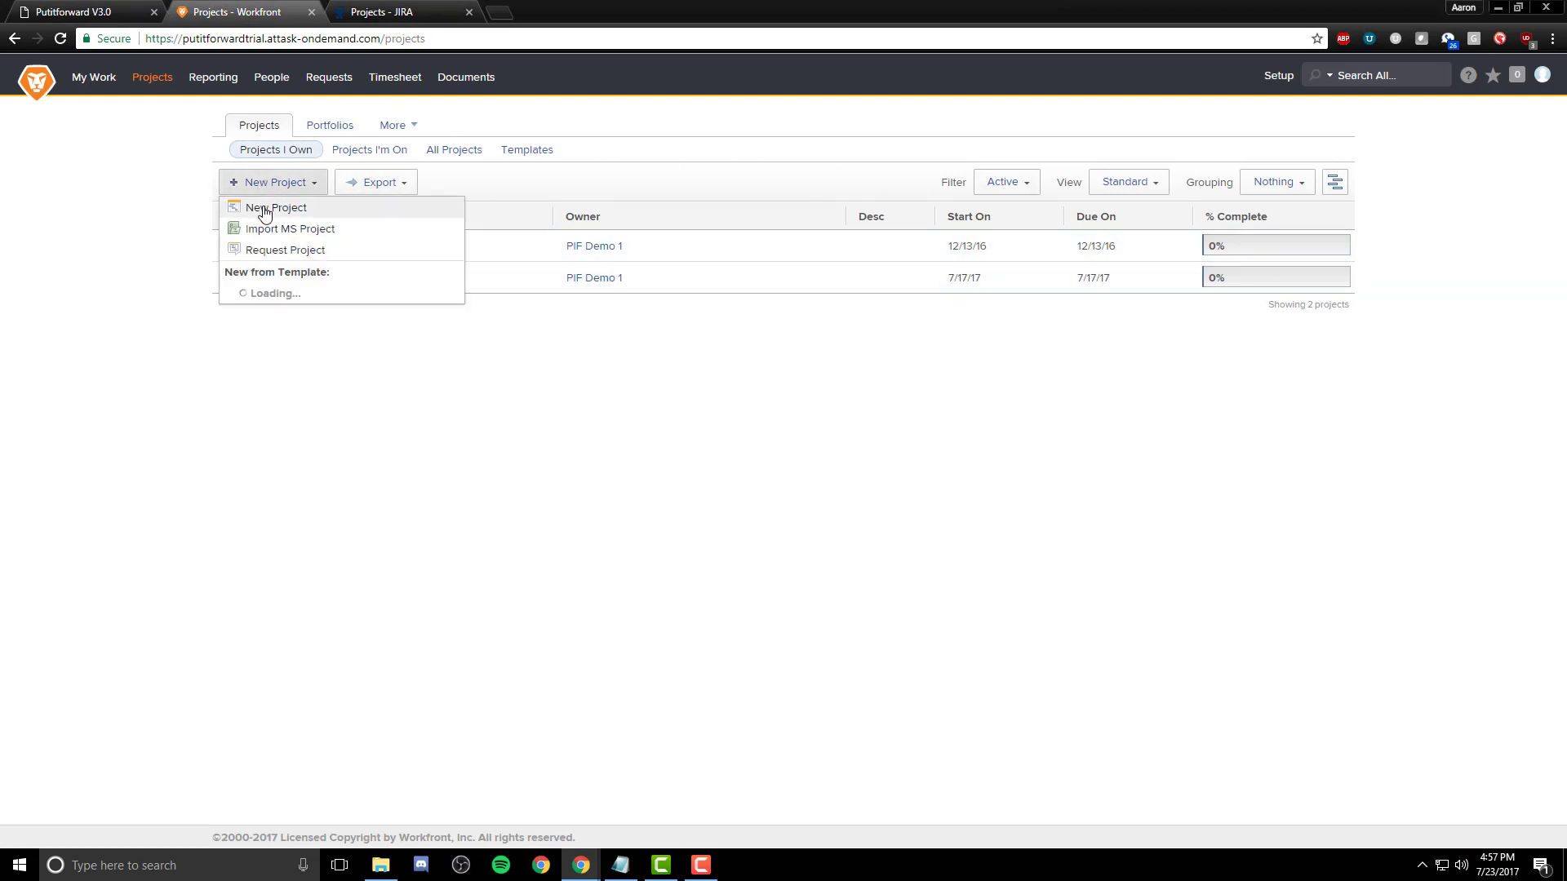
pyautogui.click(372, 279)
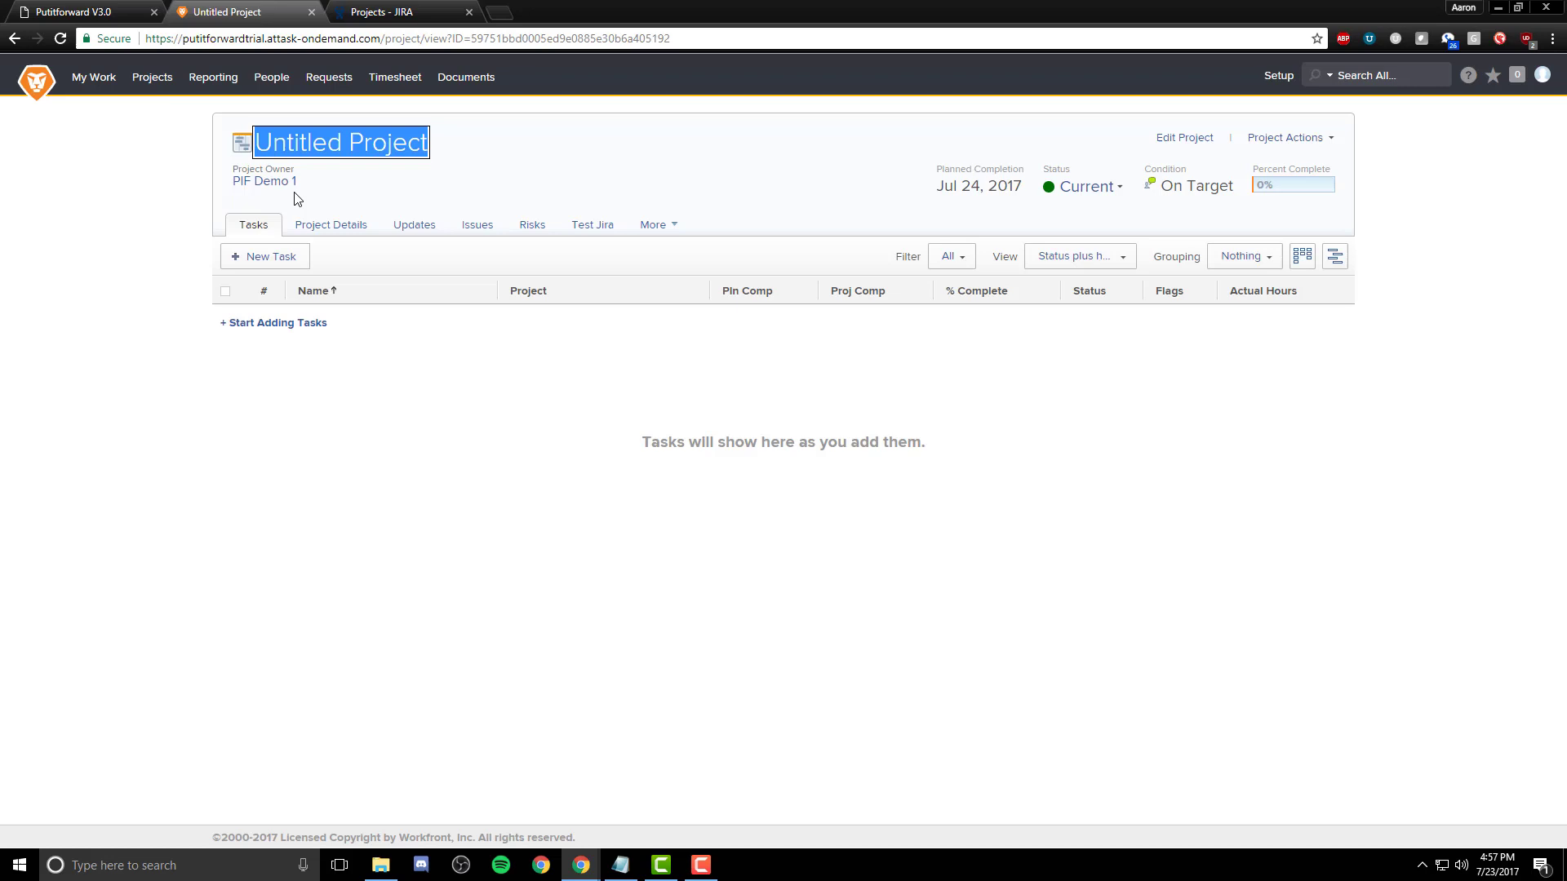
pyautogui.write('DEMO ')
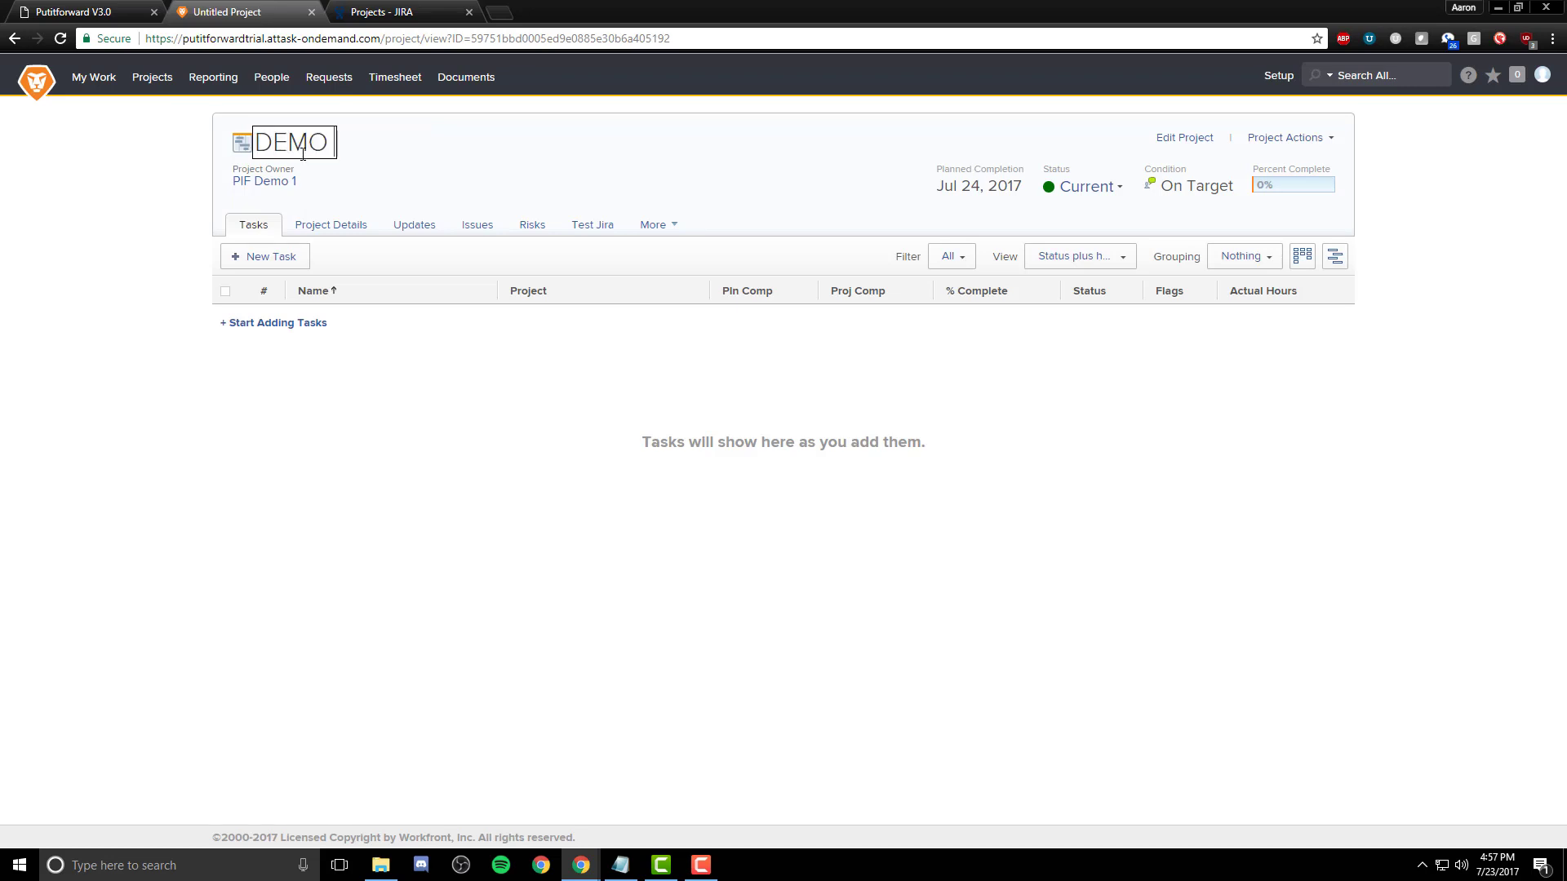
pyautogui.write('PROJECT 1')
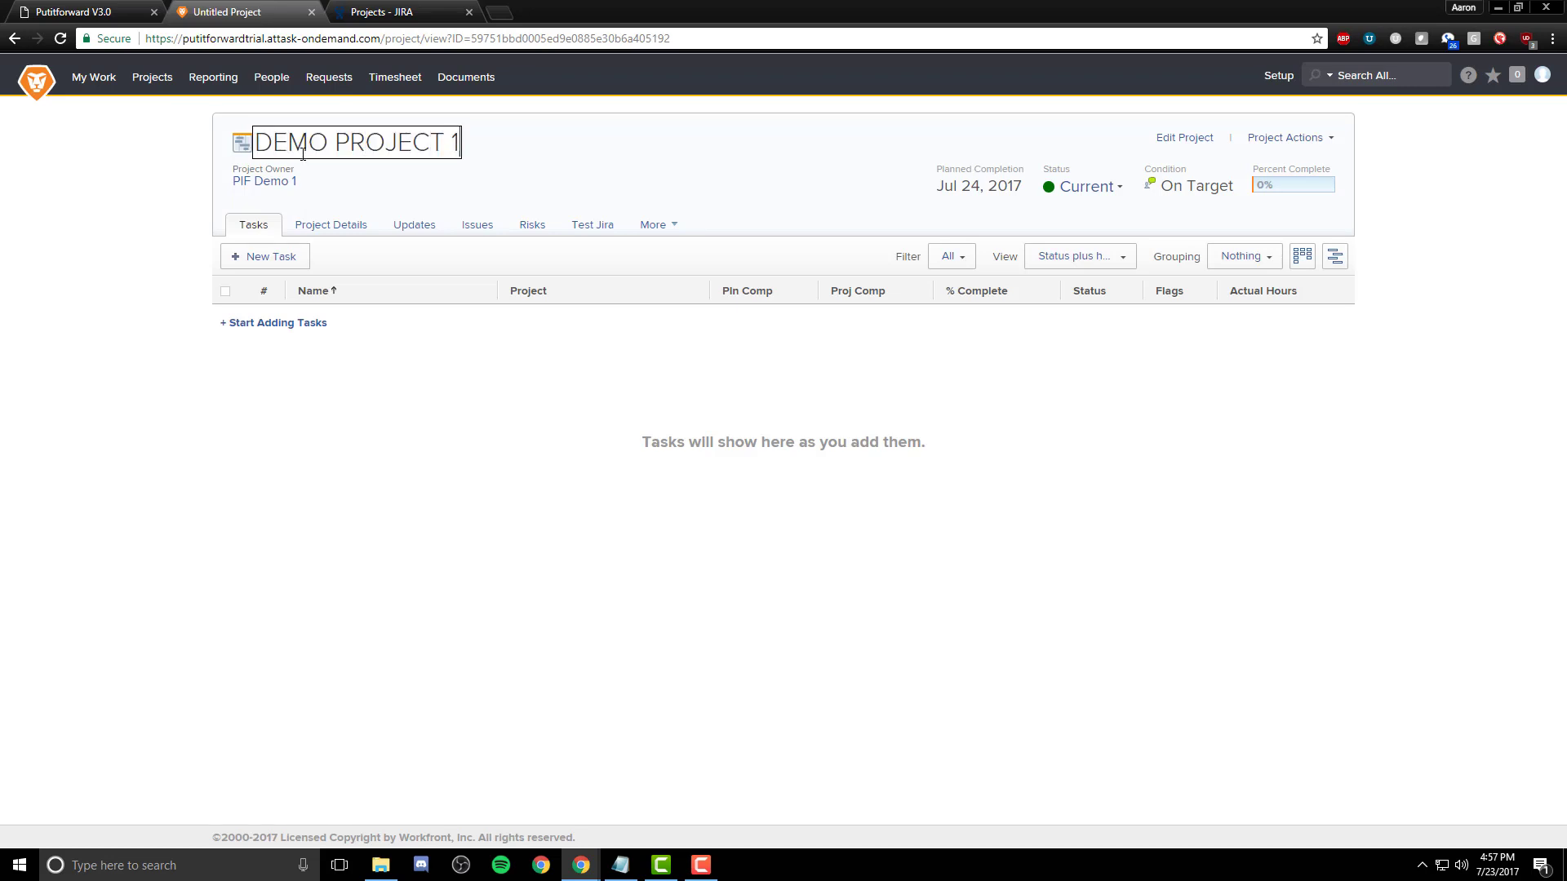
pyautogui.click(1005, 411)
# Save the description 'DEMO PROJECT 1 DESCRIPTION' in Project Details, then view Jira's Projects list.
pyautogui.click(322, 226)
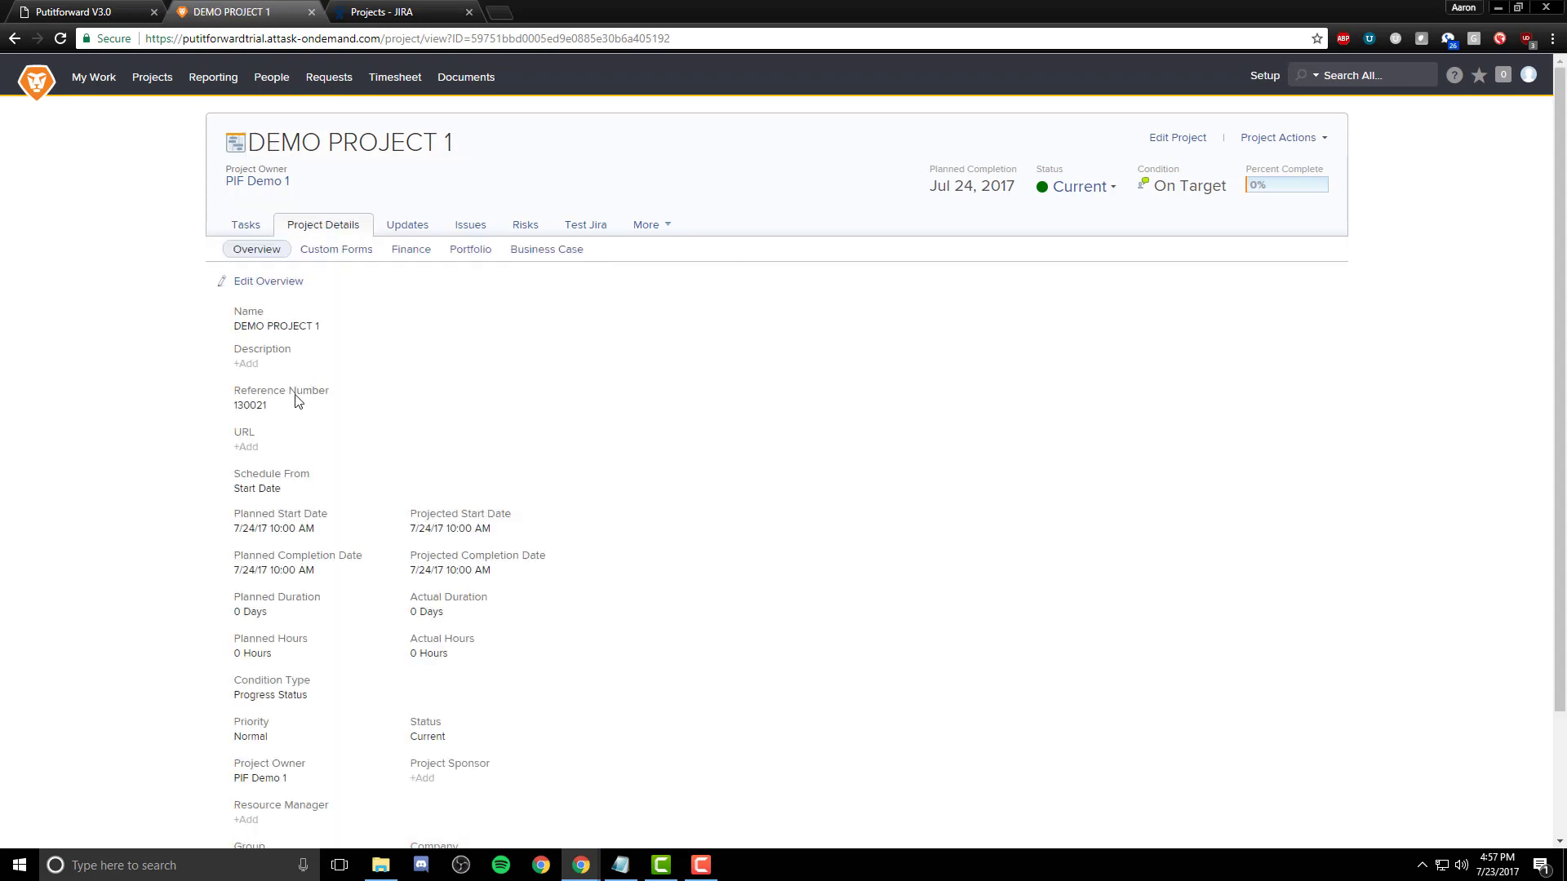
pyautogui.click(246, 364)
pyautogui.write('dem')
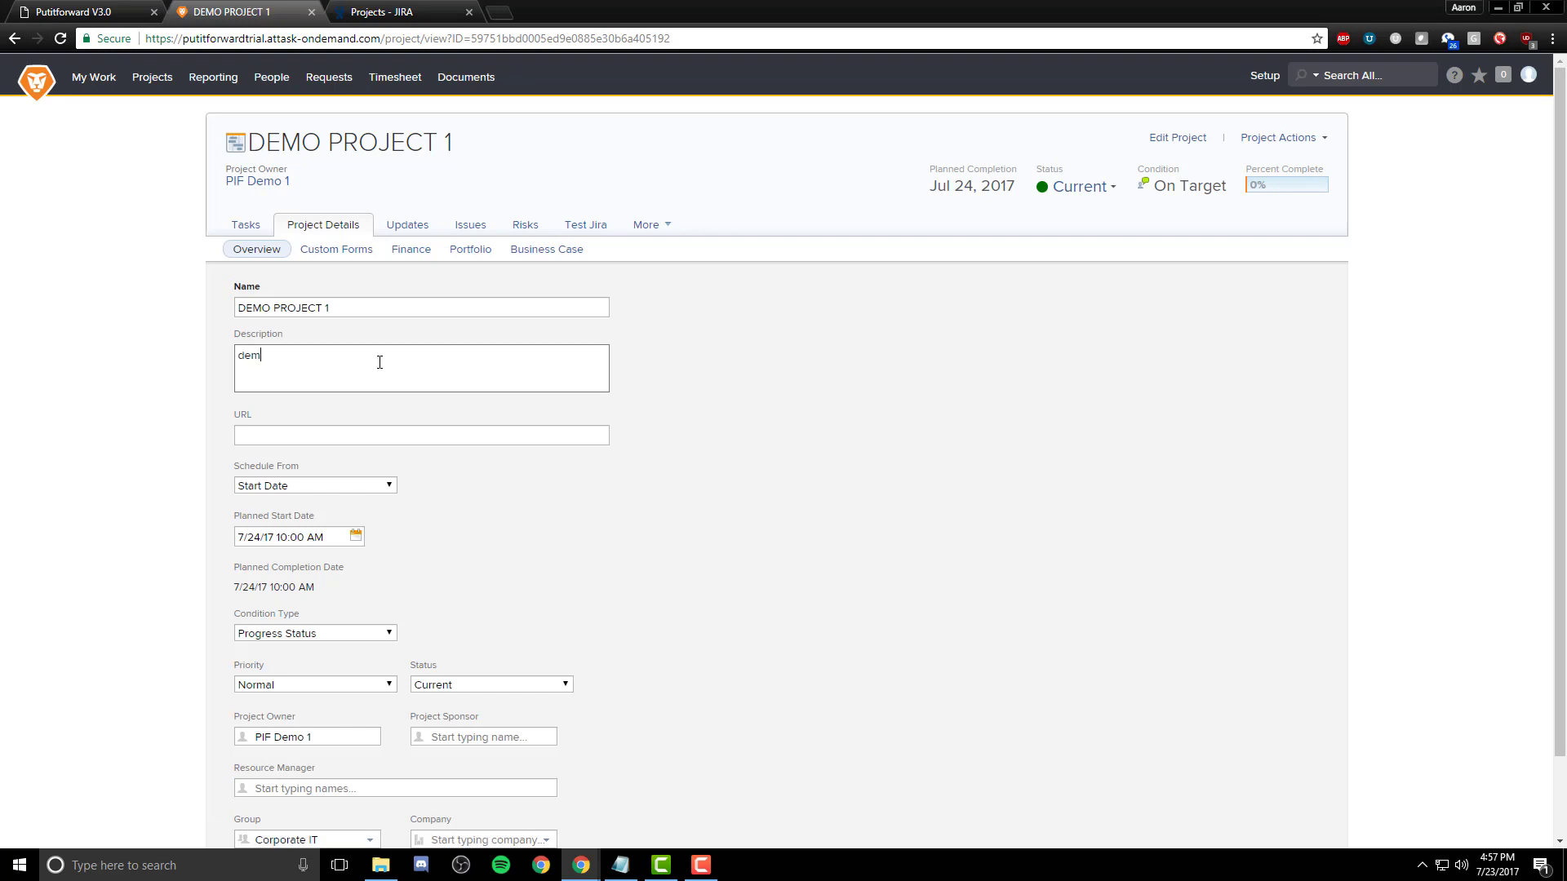
pyautogui.write('EMO PROJECT 1 DESCRIPTION')
pyautogui.hotkey('ctrl', 'a')
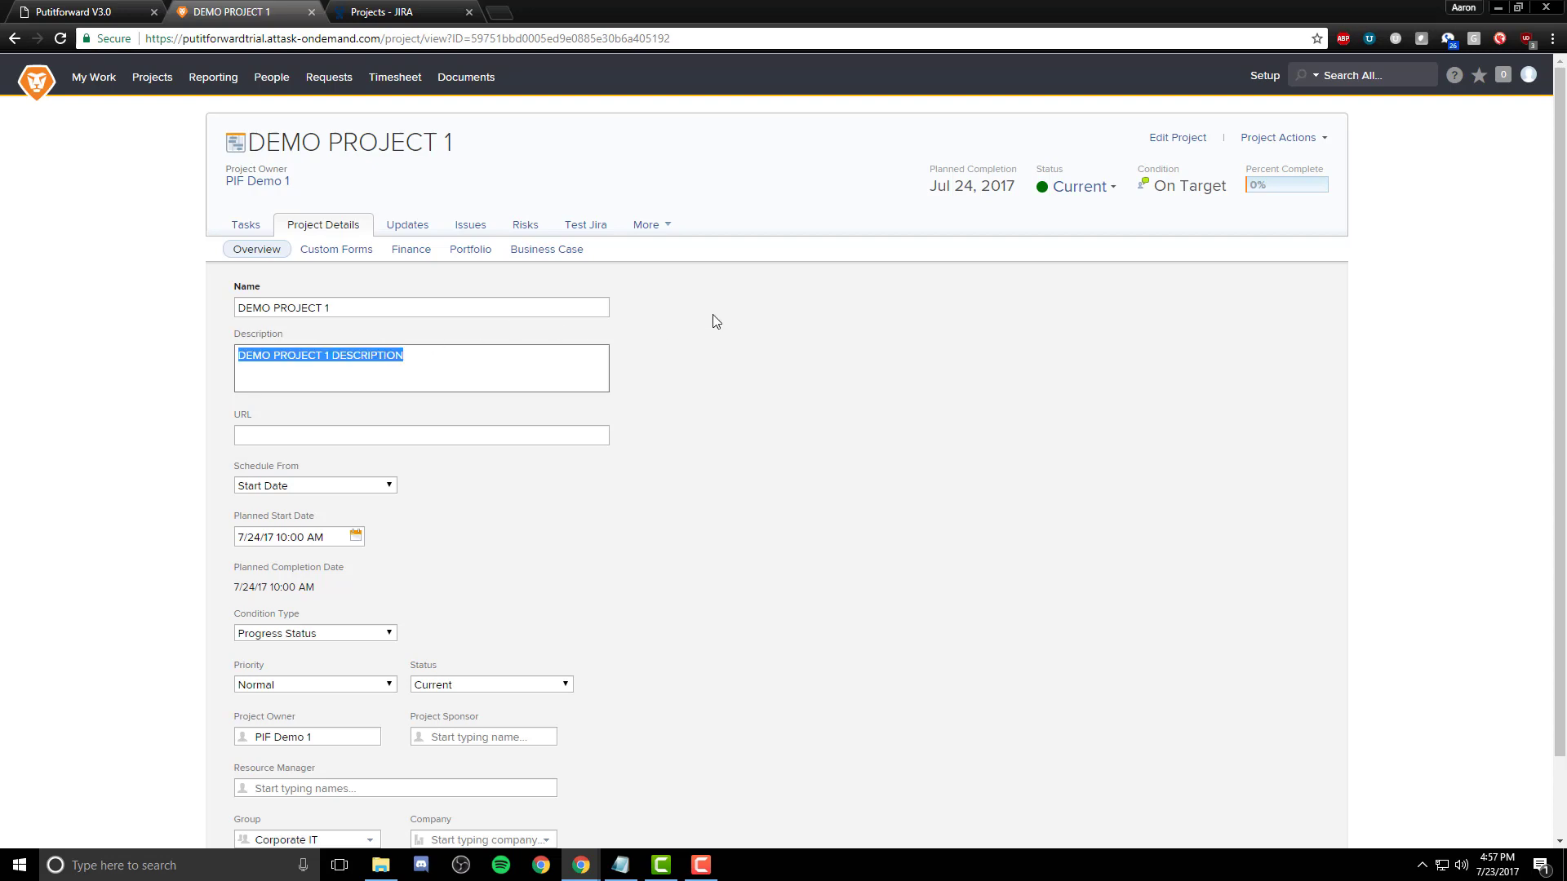
pyautogui.click(723, 356)
pyautogui.scroll(-1, 723, 356)
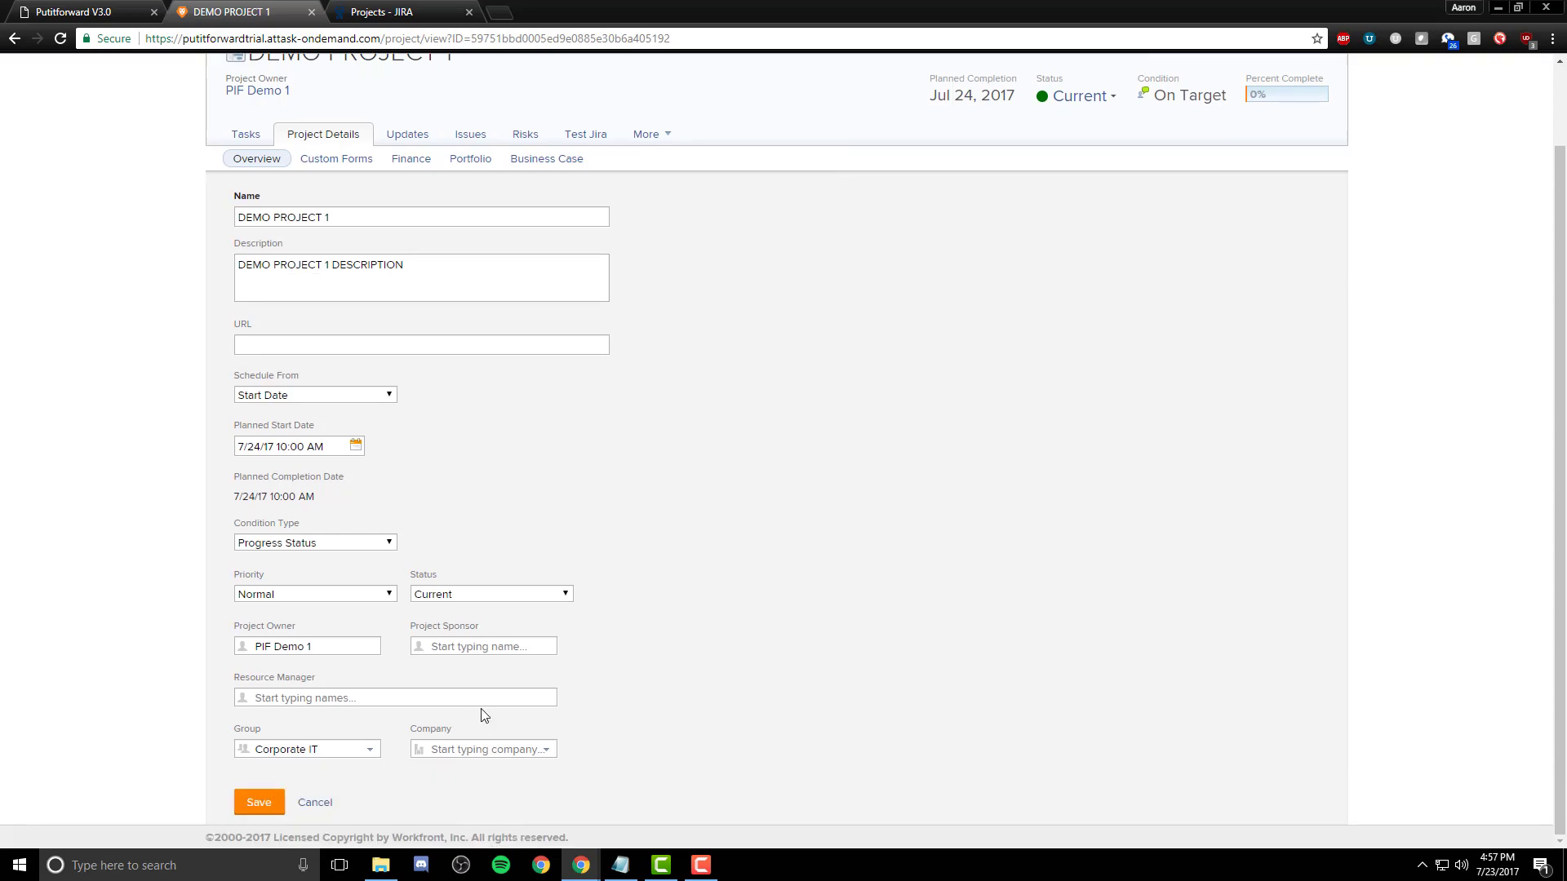
pyautogui.click(259, 803)
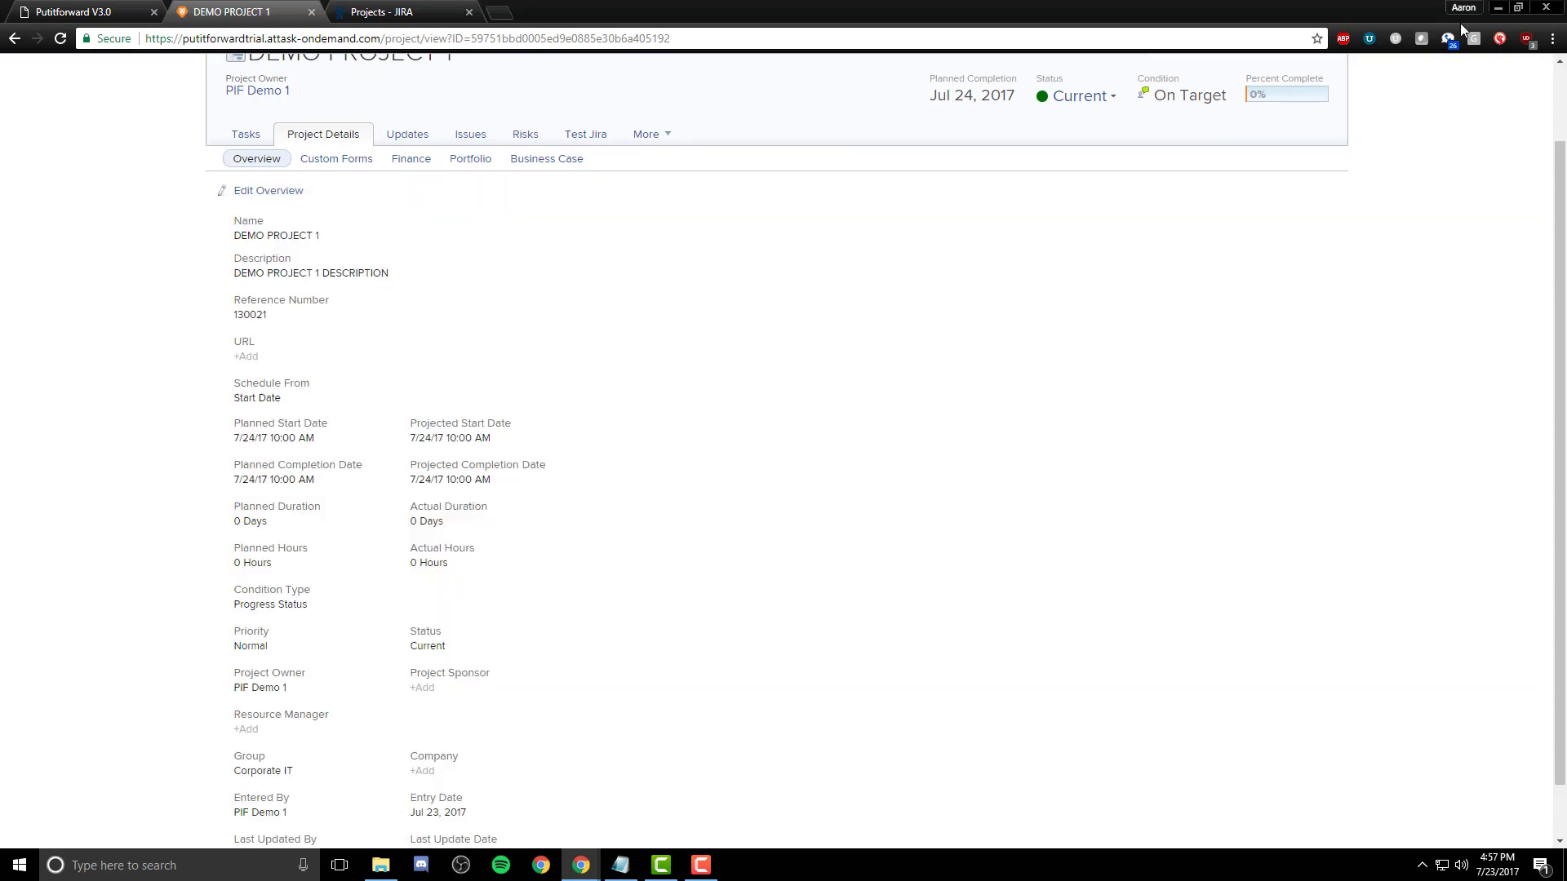
pyautogui.click(407, 13)
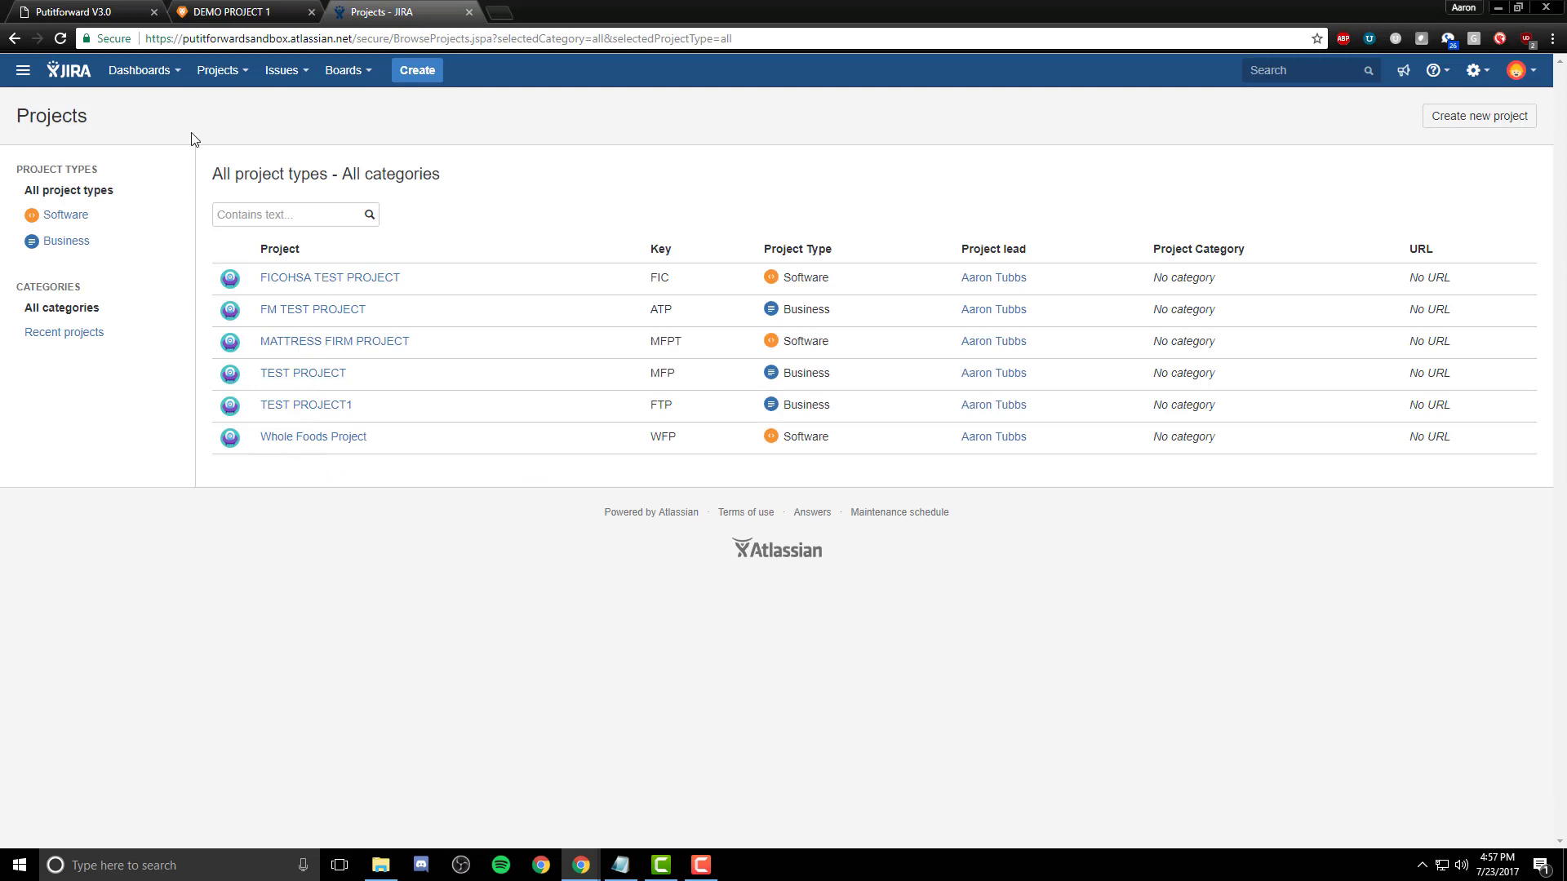
# Run the DEMO workfront->jira connector, then check Jira's Projects list for the new project.
pyautogui.click(112, 12)
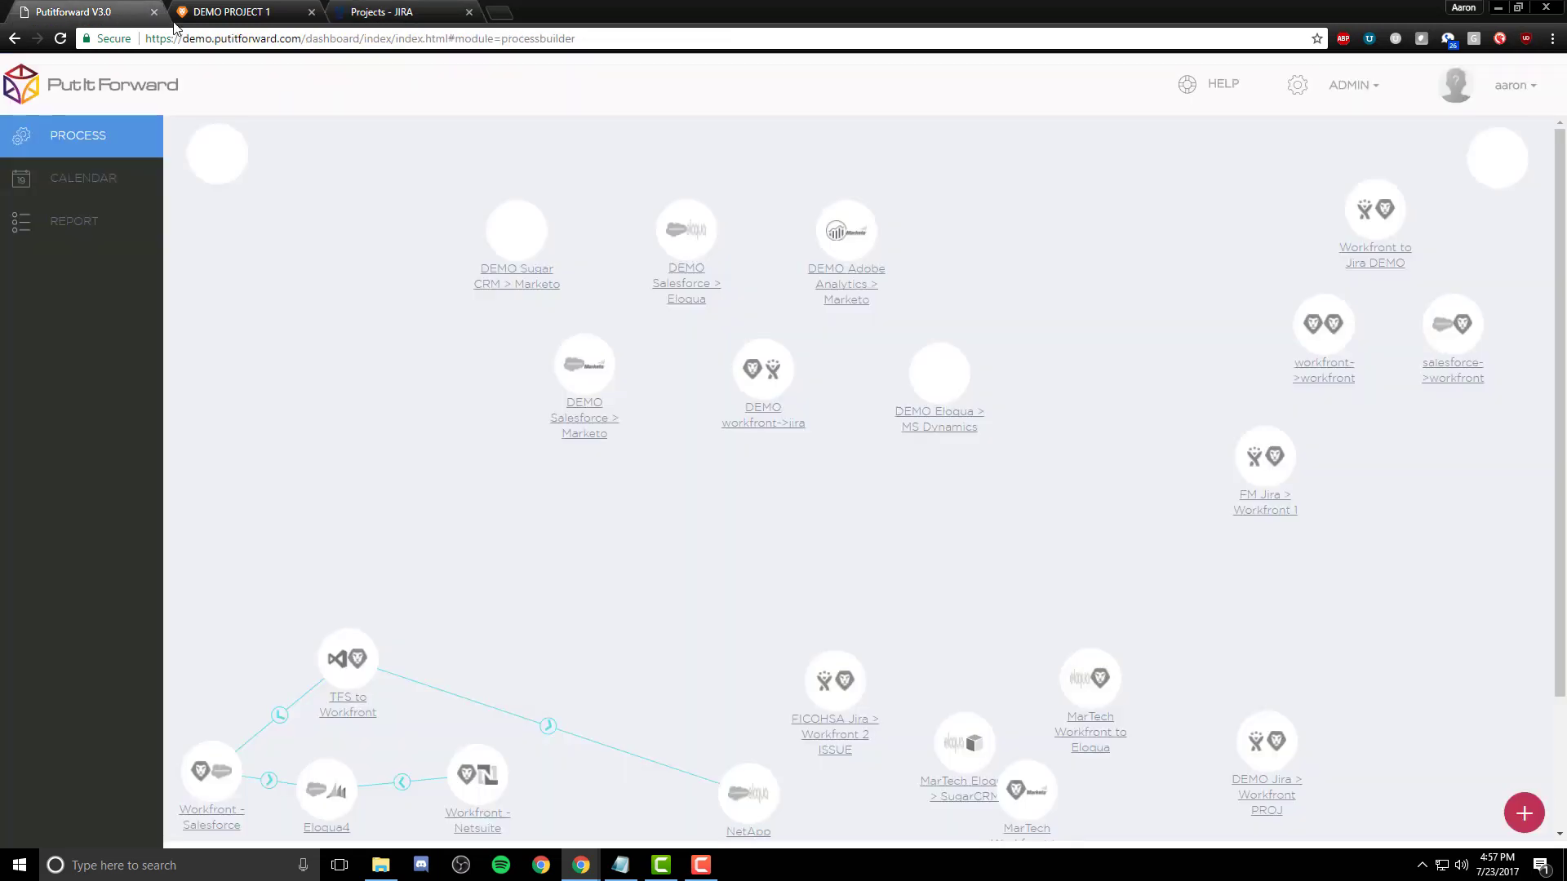
pyautogui.click(763, 419)
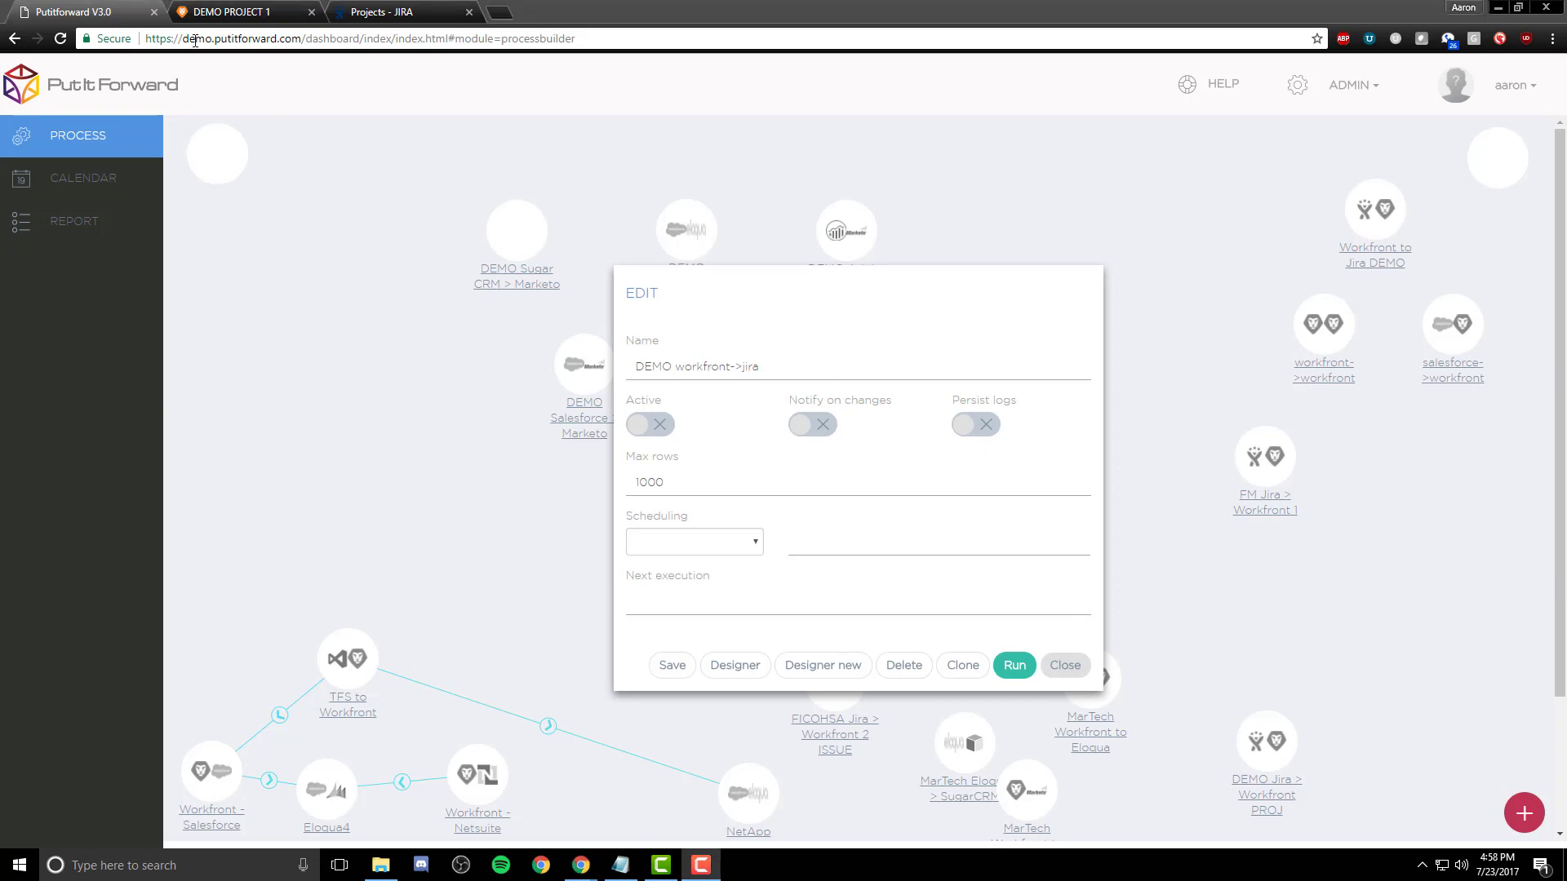
pyautogui.click(674, 671)
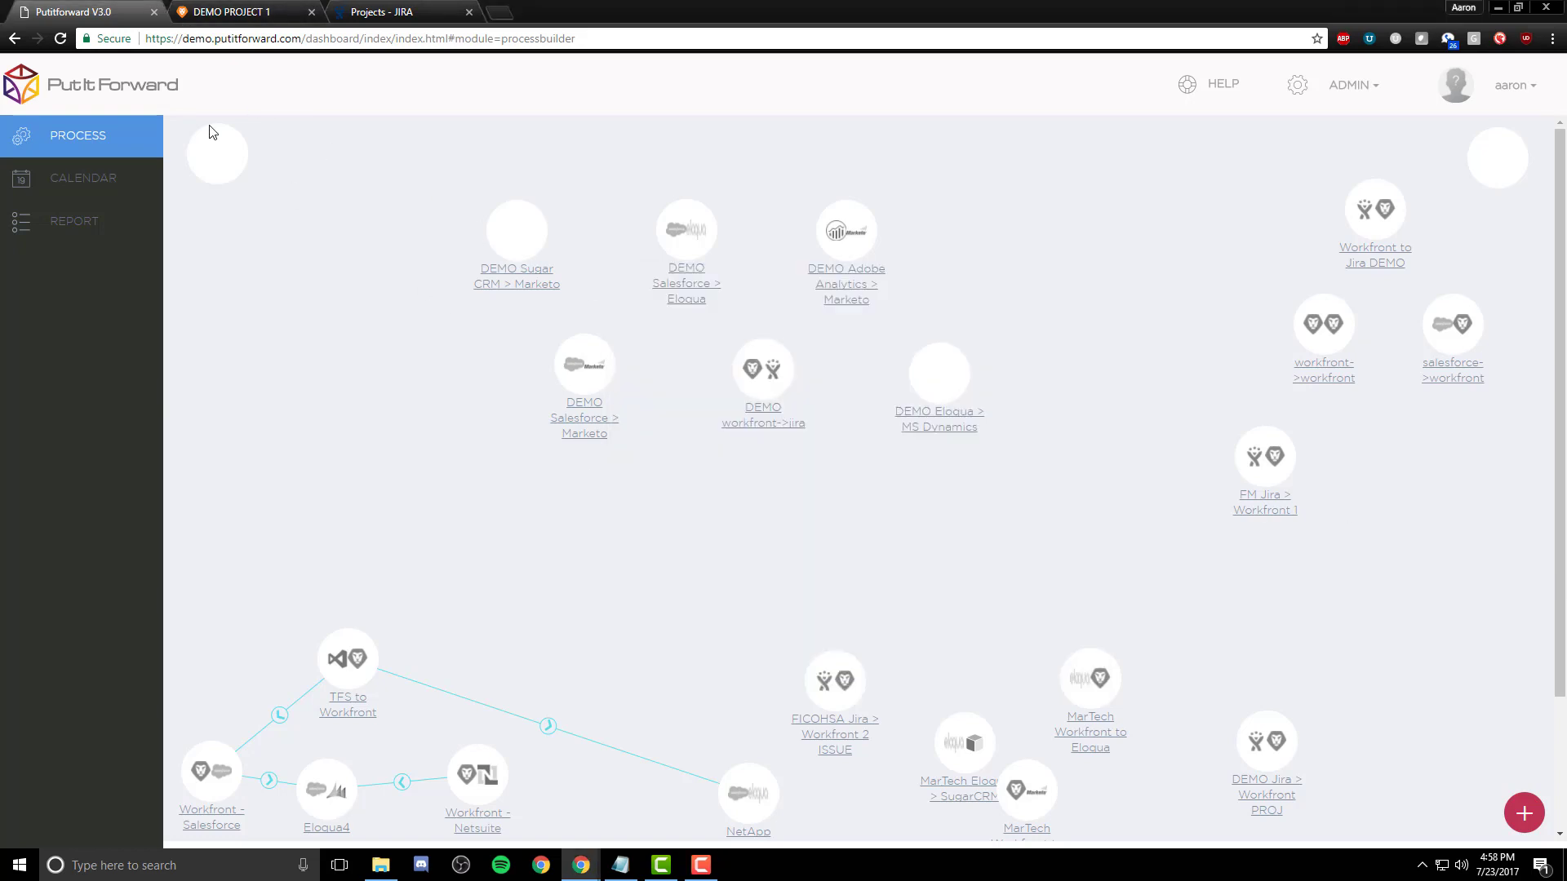
pyautogui.click(274, 17)
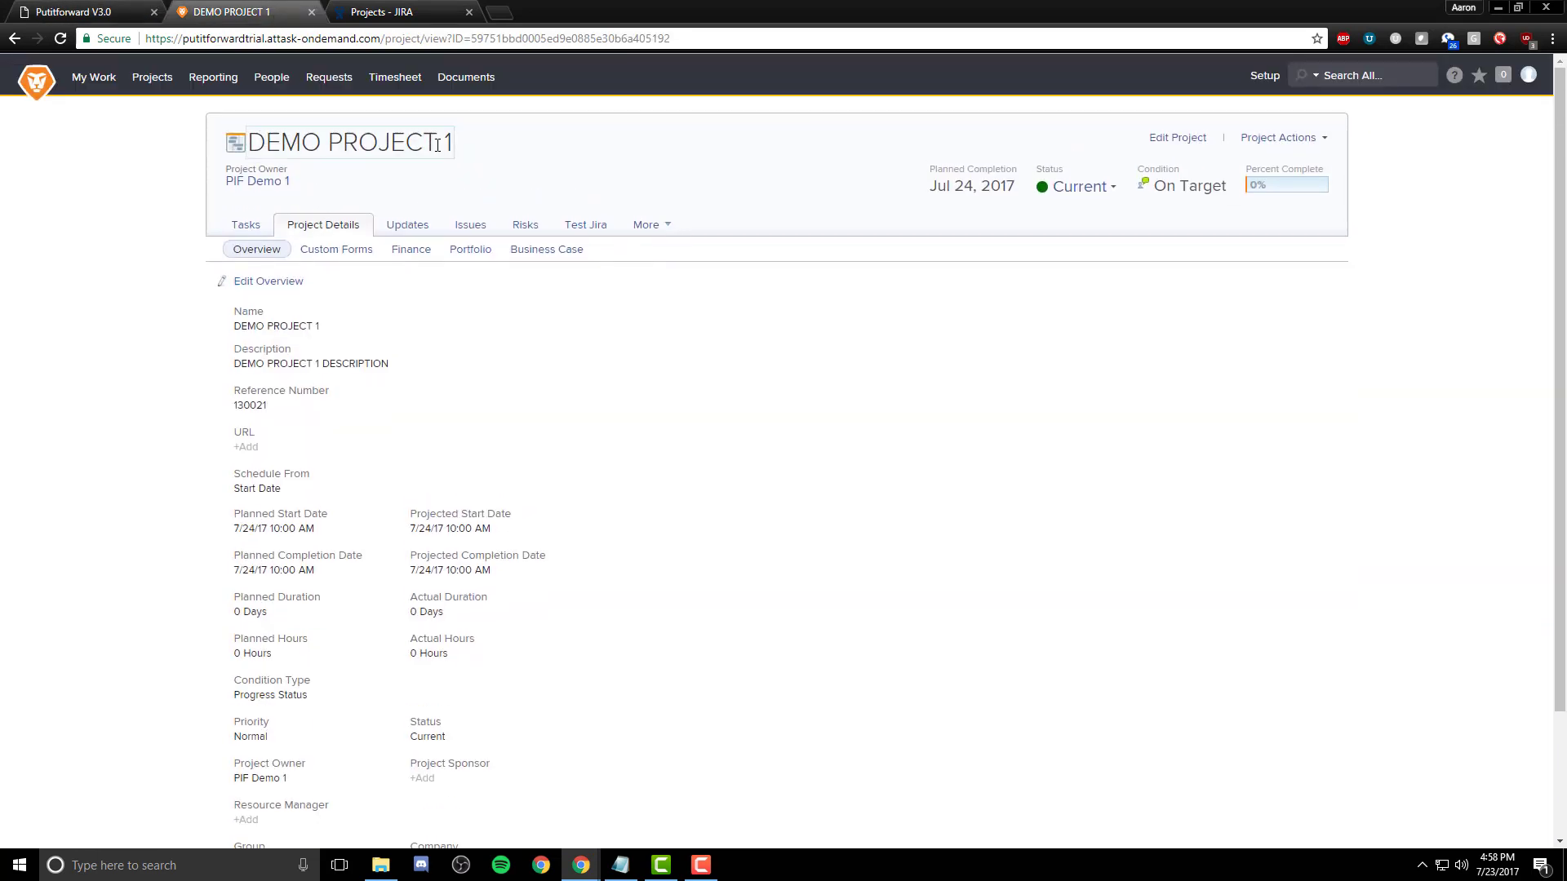
pyautogui.click(375, 11)
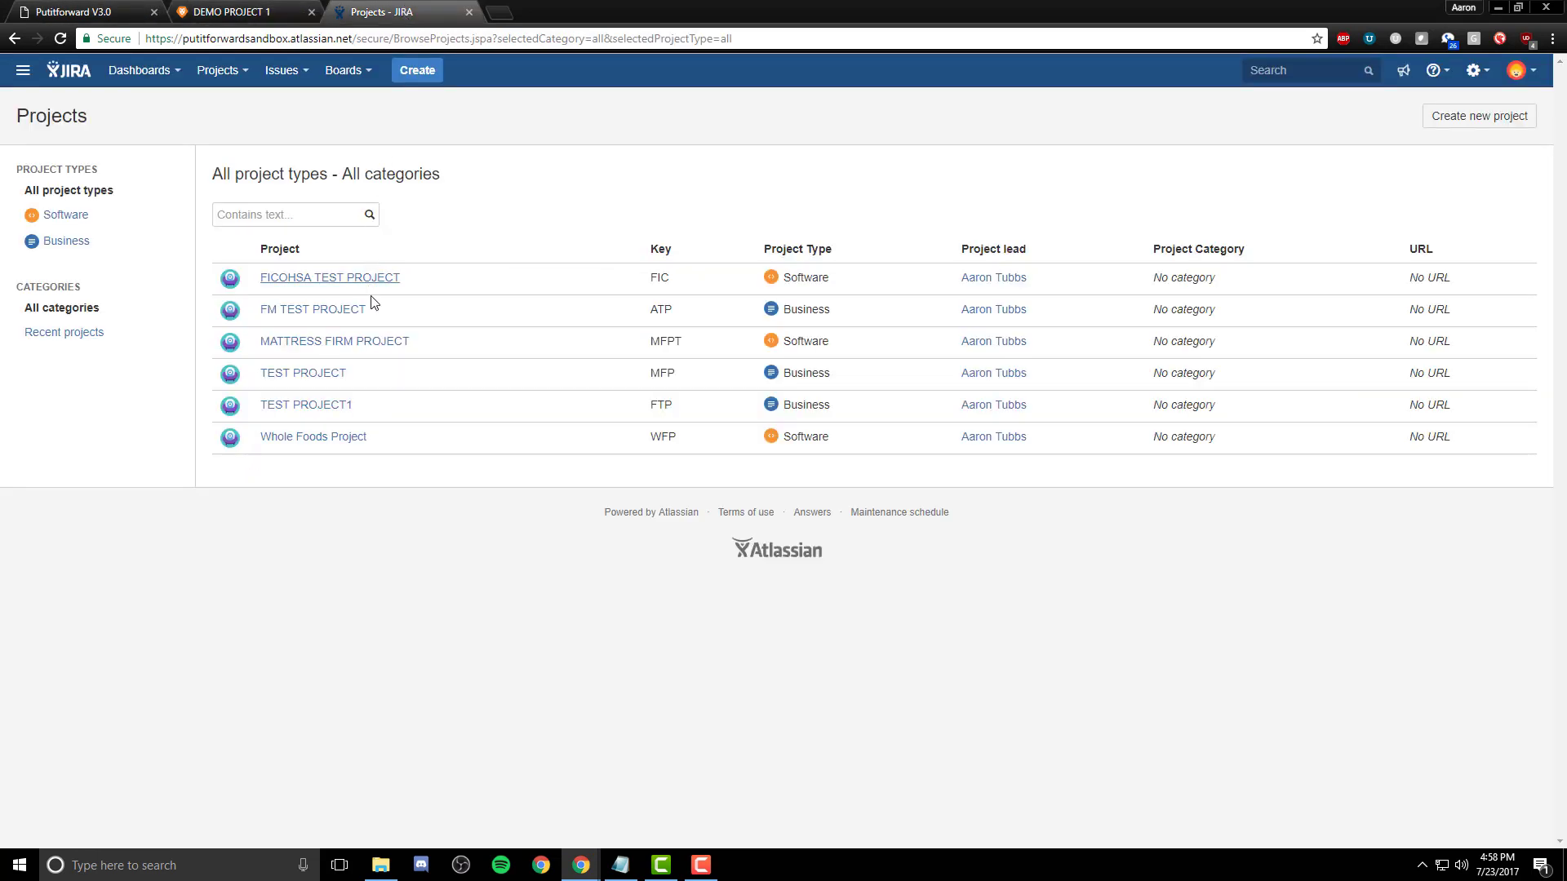
# Reload the Jira Projects page so DEMO PROJECT 1 (key DP) appears as the seventh project.
pyautogui.click(64, 40)
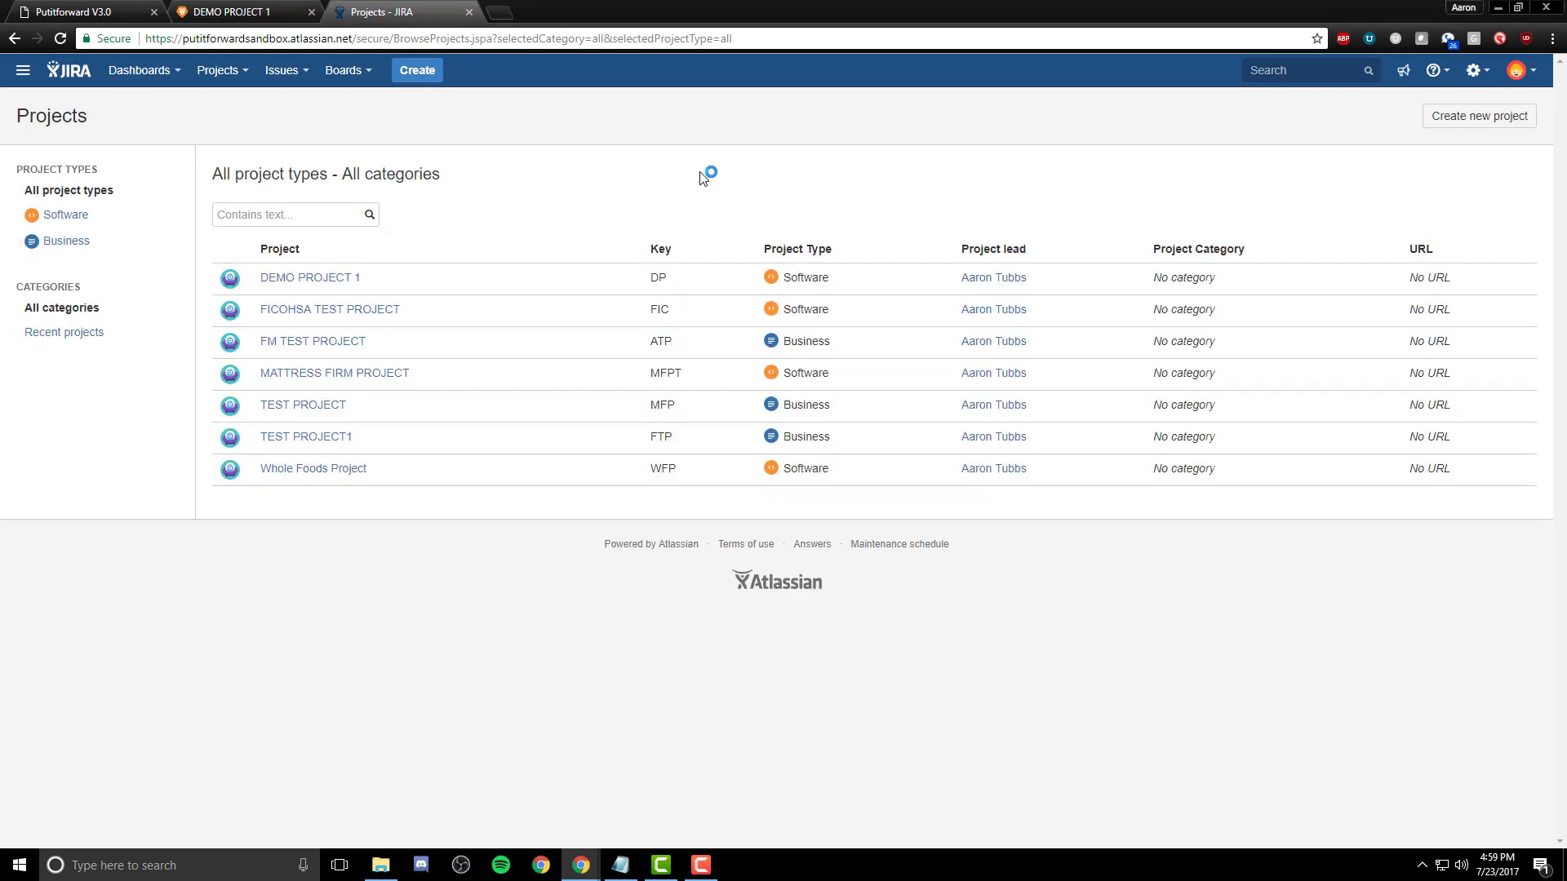